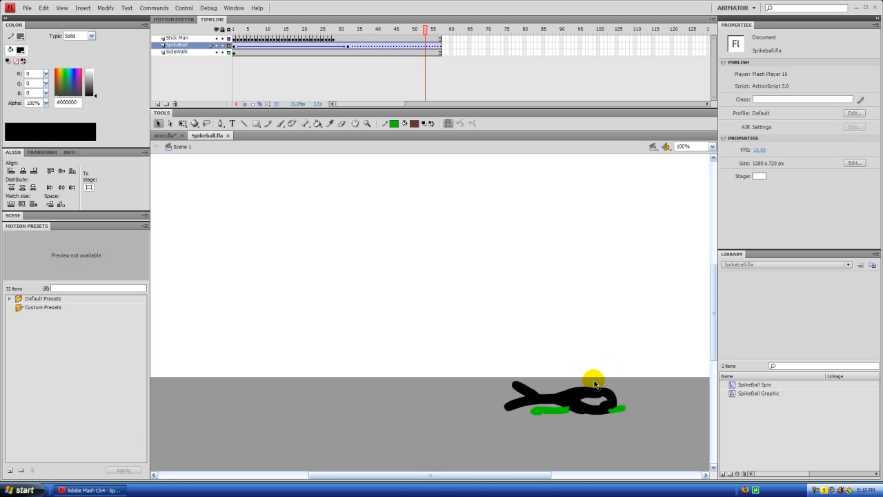
# Step: Scrub through the main timeline and test the movie to review the stick man and spike ball animation
pyautogui.moveTo(426, 29); pyautogui.dragTo(270, 31)
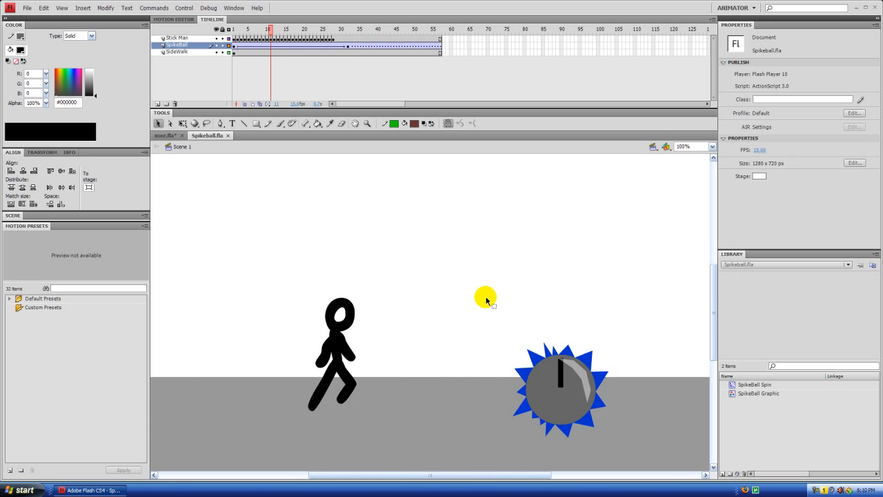
pyautogui.moveTo(271, 30)
pyautogui.mouseDown()
pyautogui.moveTo(347, 30)
pyautogui.moveTo(278, 34)
pyautogui.mouseUp()
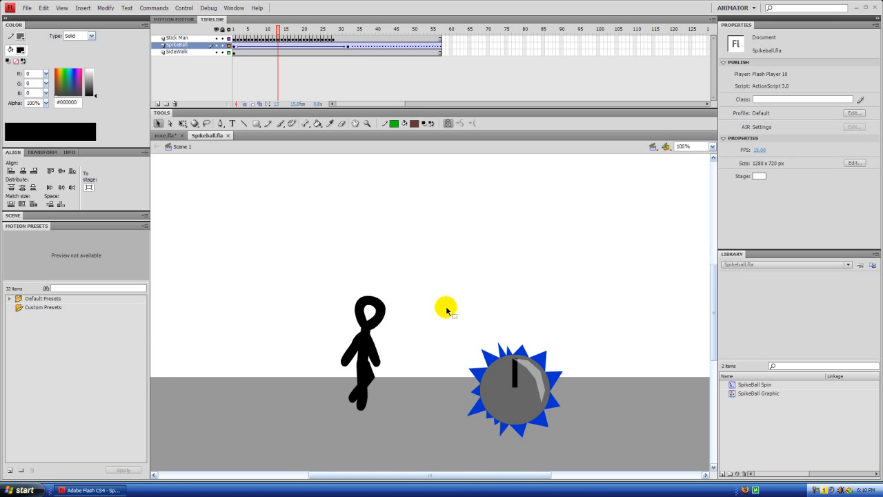
pyautogui.moveTo(278, 30)
pyautogui.mouseDown()
pyautogui.moveTo(301, 30)
pyautogui.moveTo(278, 30)
pyautogui.mouseUp()
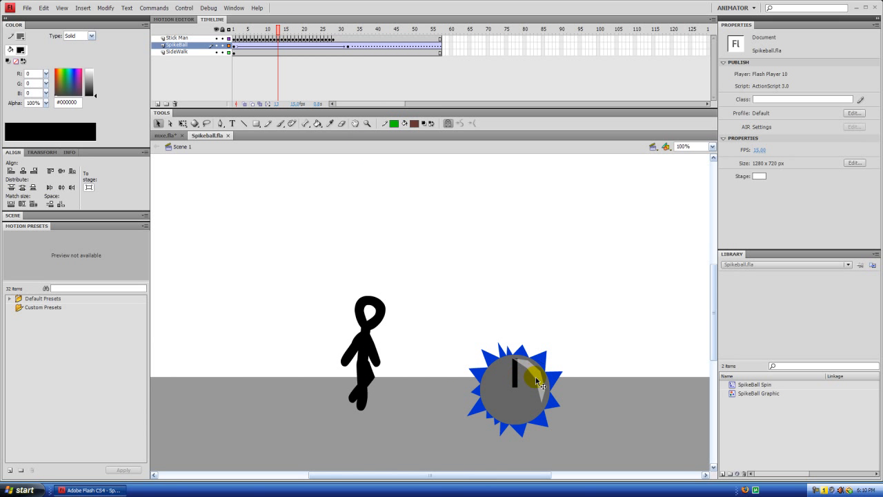
pyautogui.hotkey('ctrl', 'Return')
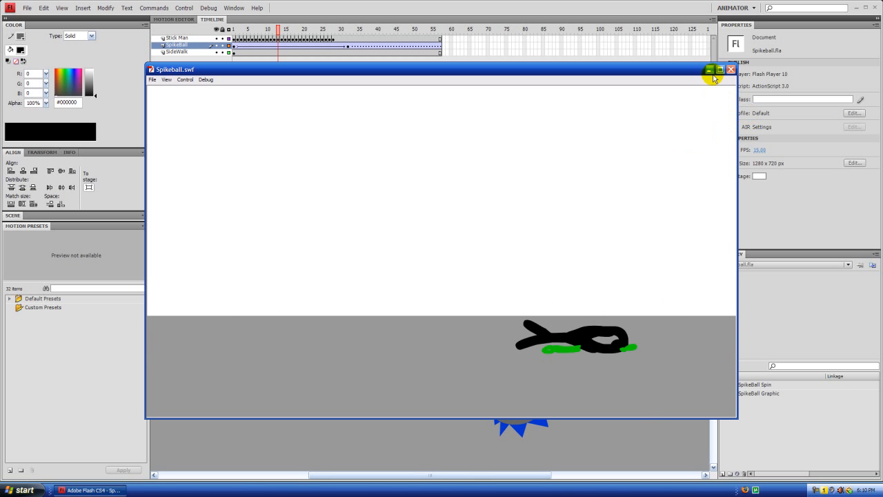
pyautogui.click(731, 70)
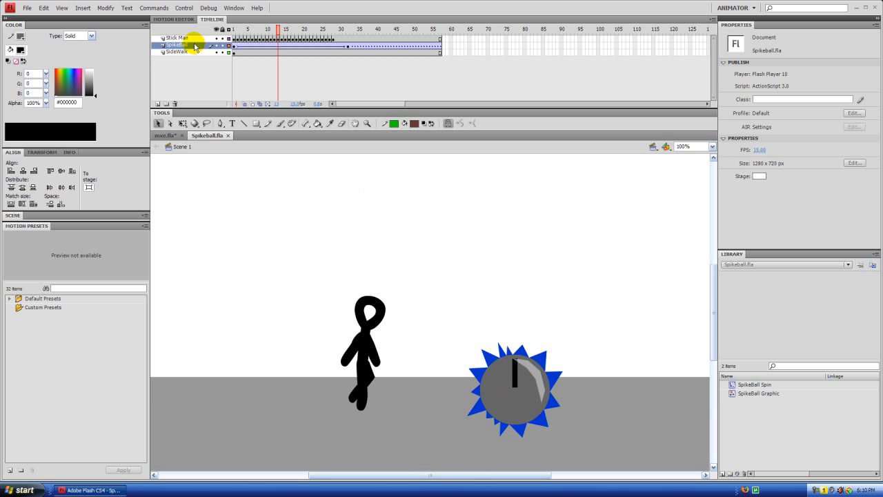
# Step: Open the SpikeBall Spin symbol and inspect the white highlight shape and its alpha at frame 18
pyautogui.doubleClick(734, 386)
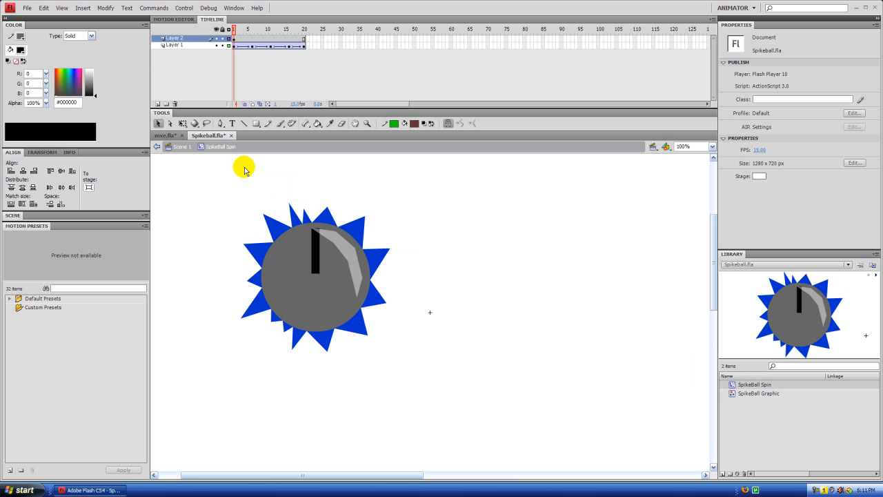
pyautogui.moveTo(234, 29); pyautogui.dragTo(296, 41)
pyautogui.click(339, 246)
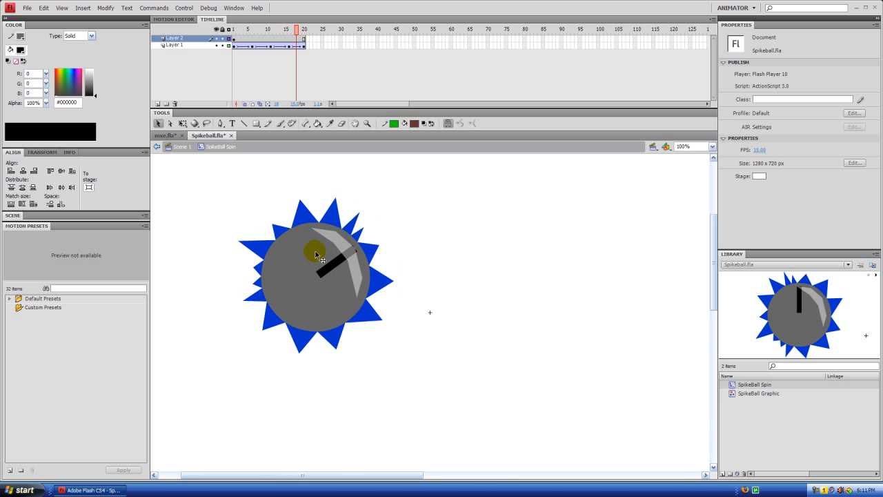
pyautogui.click(337, 251)
pyautogui.click(31, 103)
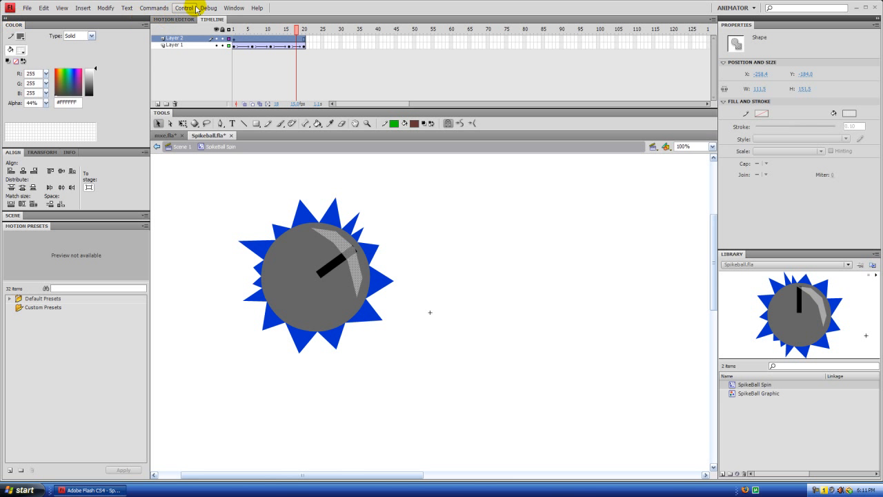
pyautogui.click(235, 7)
pyautogui.moveTo(213, 8)
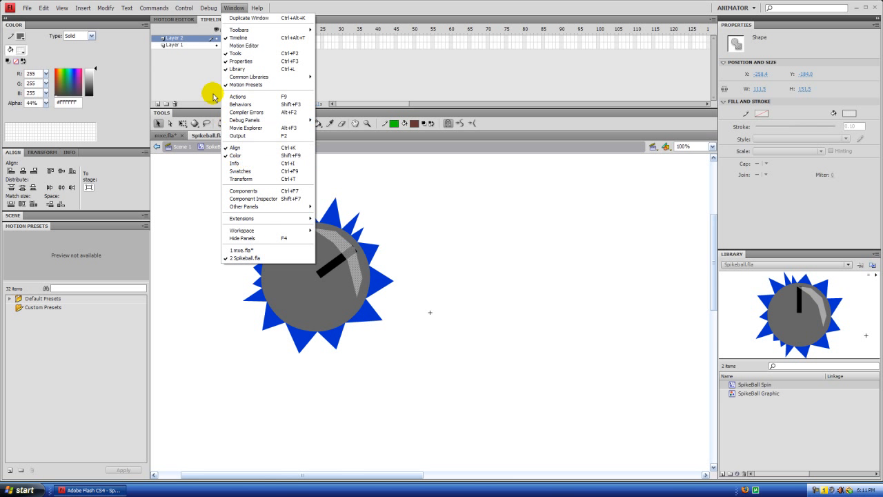
pyautogui.click(232, 7)
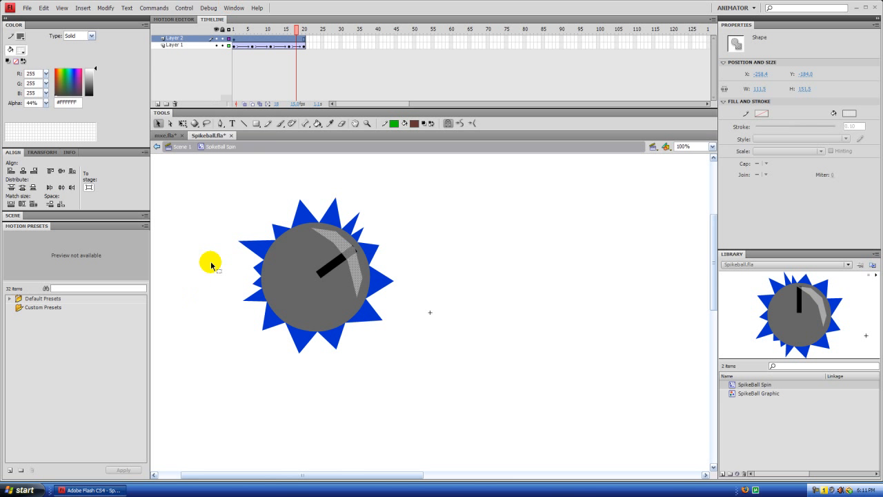
# Step: Look at the mxe.fla scene and return to Scene 1 of Spikeball.fla
pyautogui.click(165, 136)
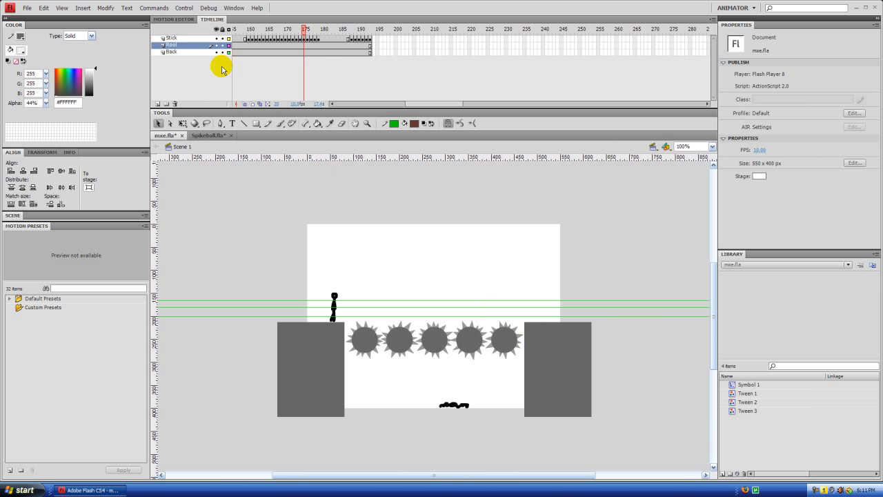
pyautogui.click(209, 136)
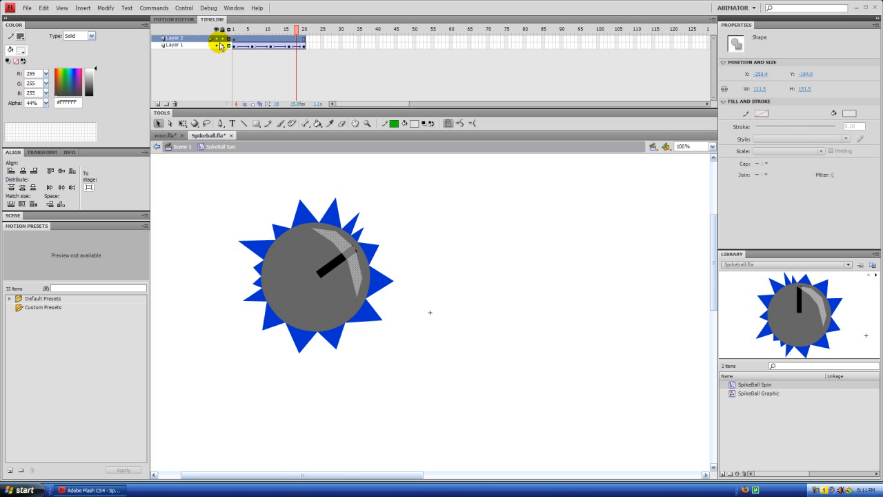
pyautogui.click(180, 147)
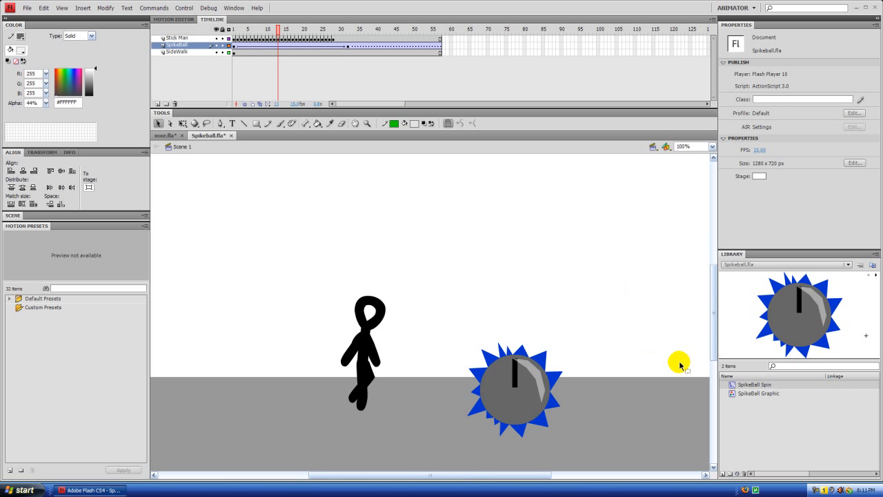
# Step: Open the SpikeBall Graphic symbol from the library to view its artwork
pyautogui.click(747, 394)
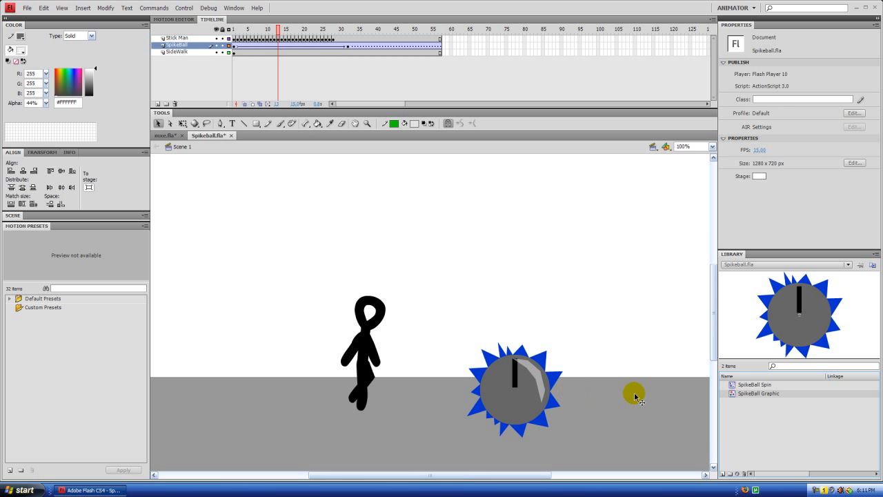
pyautogui.click(742, 413)
pyautogui.click(732, 393)
pyautogui.click(743, 423)
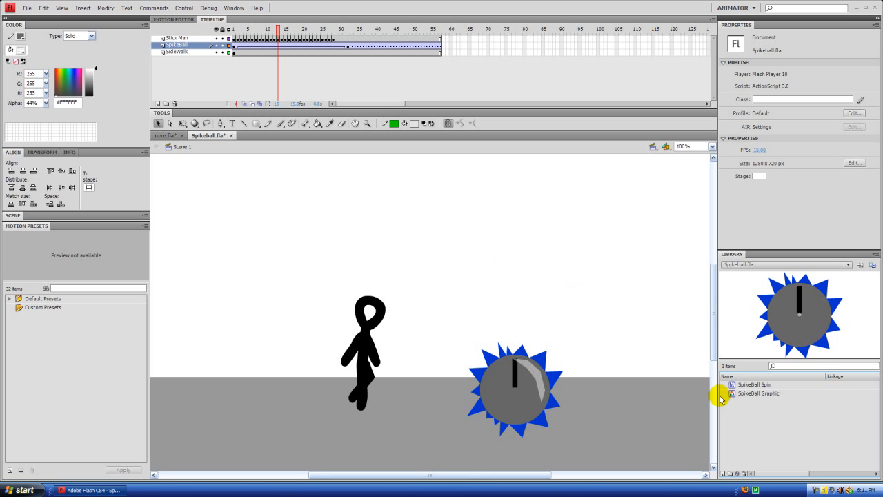
pyautogui.click(732, 394)
pyautogui.doubleClick(732, 394)
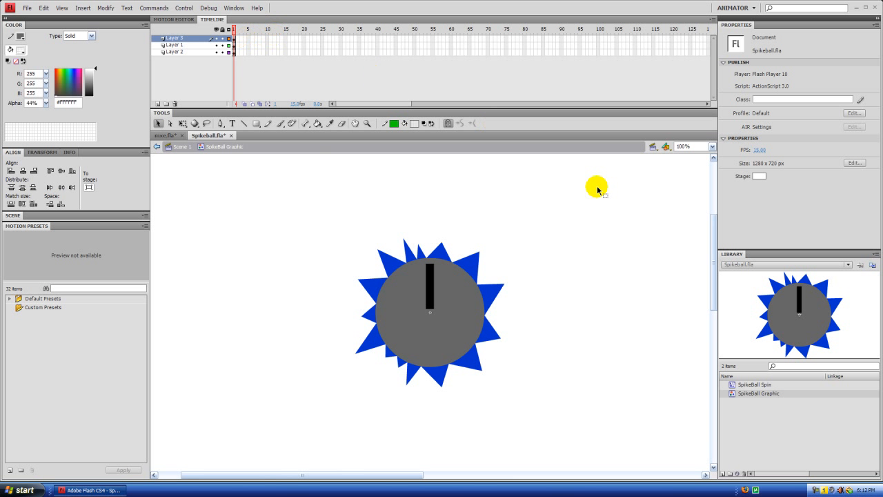
# Step: Review the SpikeBall Graphic symbol's properties, keeping Graphic as its type
pyautogui.click(748, 412)
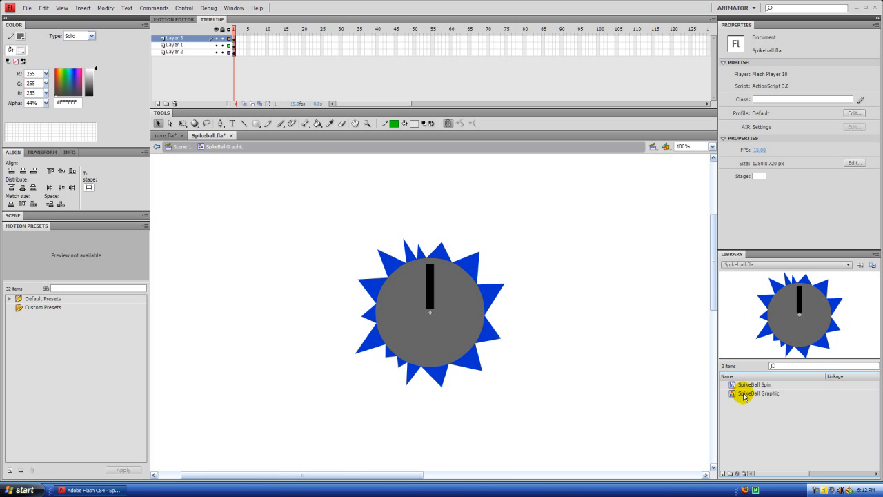
pyautogui.rightClick(743, 396)
pyautogui.click(765, 358)
pyautogui.click(432, 240)
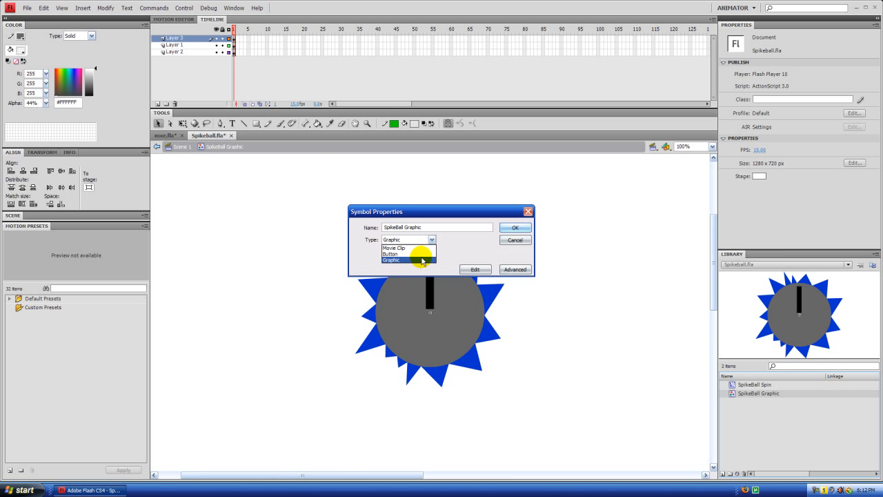
pyautogui.click(419, 259)
pyautogui.click(514, 229)
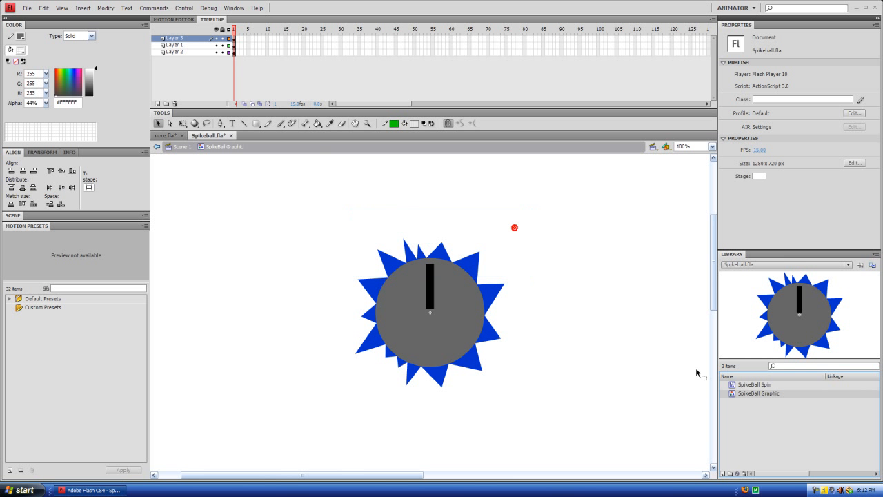
# Step: Scrub through the SpikeBall Spin symbol's rotation to frame 20 and return to Scene 1
pyautogui.doubleClick(731, 384)
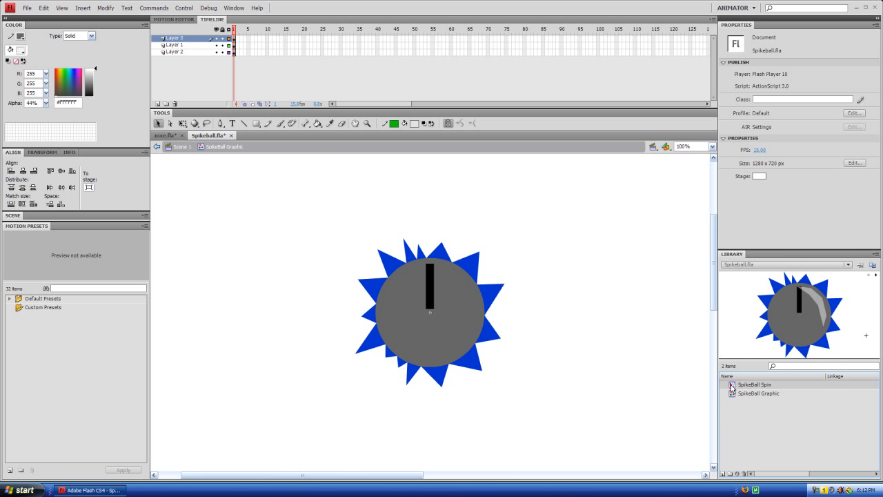
pyautogui.moveTo(233, 29); pyautogui.dragTo(303, 29)
pyautogui.click(319, 68)
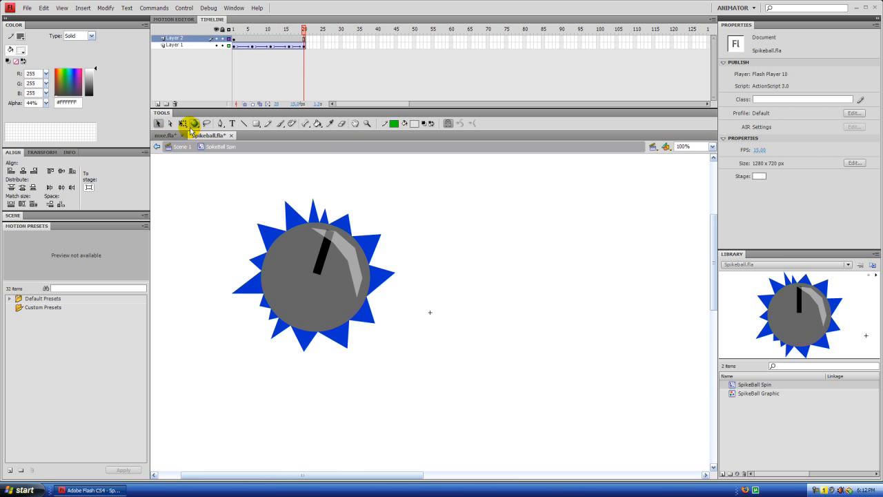
pyautogui.click(179, 146)
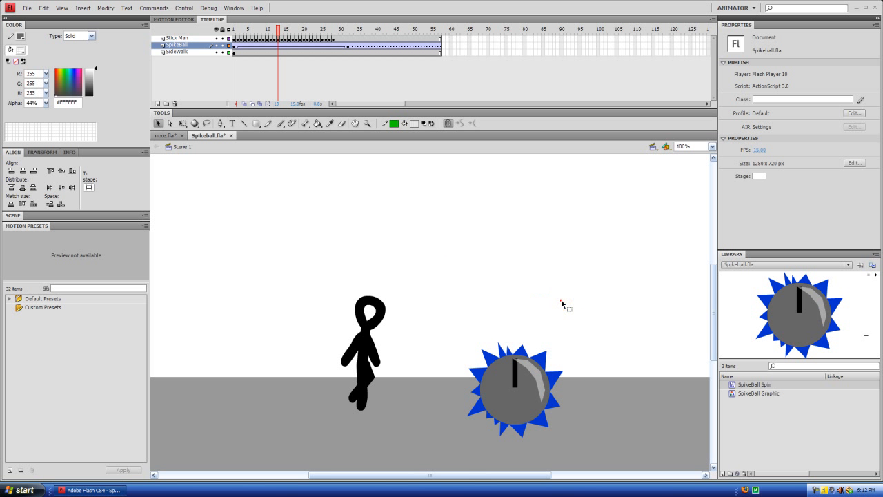
# Step: Insert a keyframe at frame 57 of the Stick Man layer
pyautogui.moveTo(329, 475); pyautogui.dragTo(343, 474)
pyautogui.moveTo(411, 28); pyautogui.dragTo(442, 30)
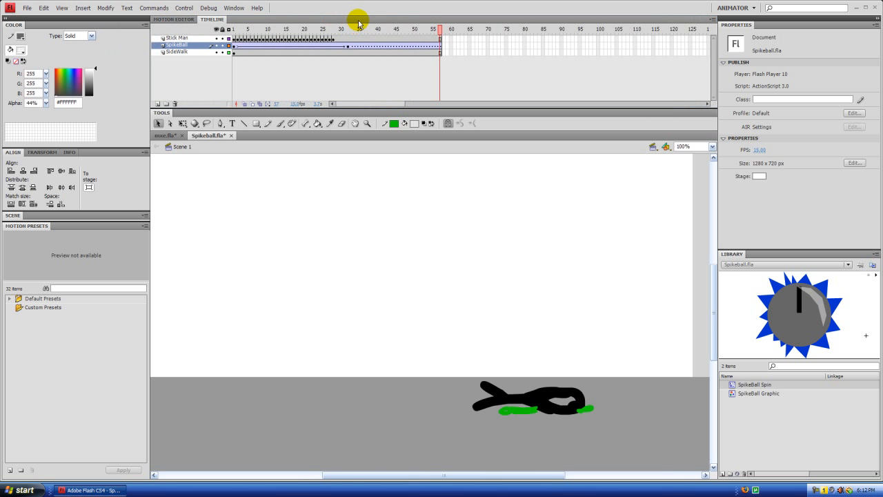
pyautogui.click(351, 29)
pyautogui.moveTo(356, 32); pyautogui.dragTo(441, 44)
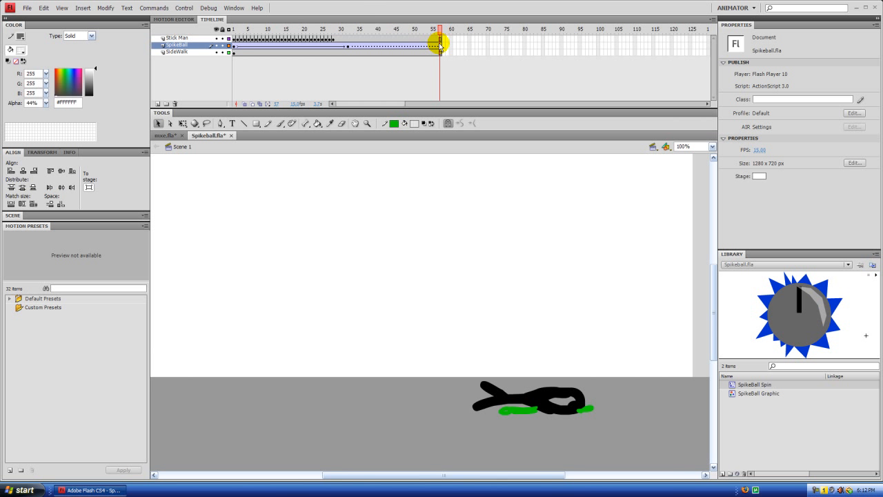
pyautogui.click(440, 38)
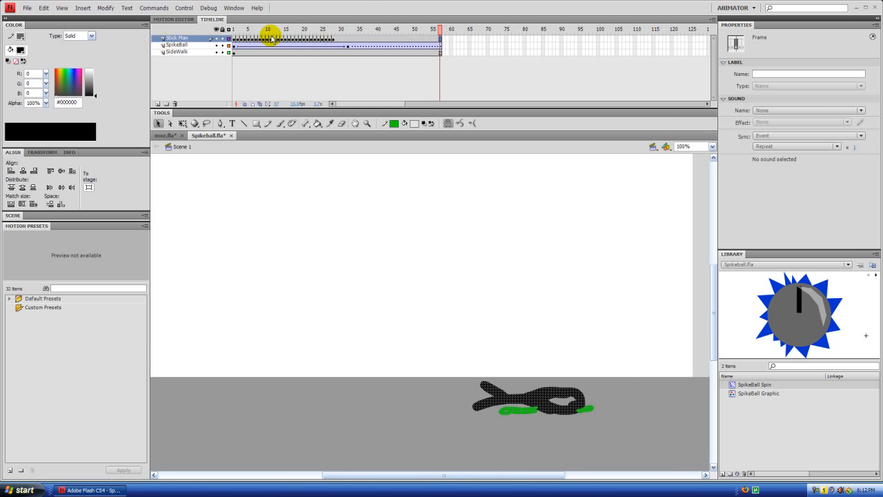
pyautogui.click(351, 61)
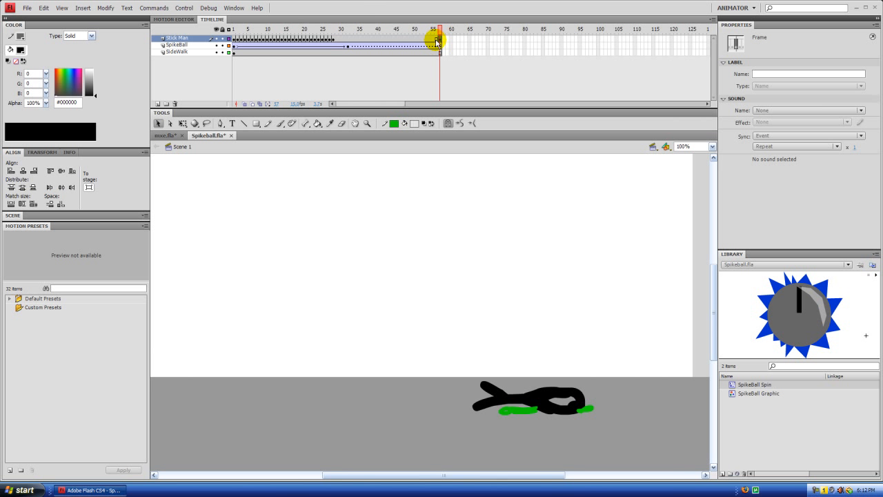
pyautogui.click(489, 85)
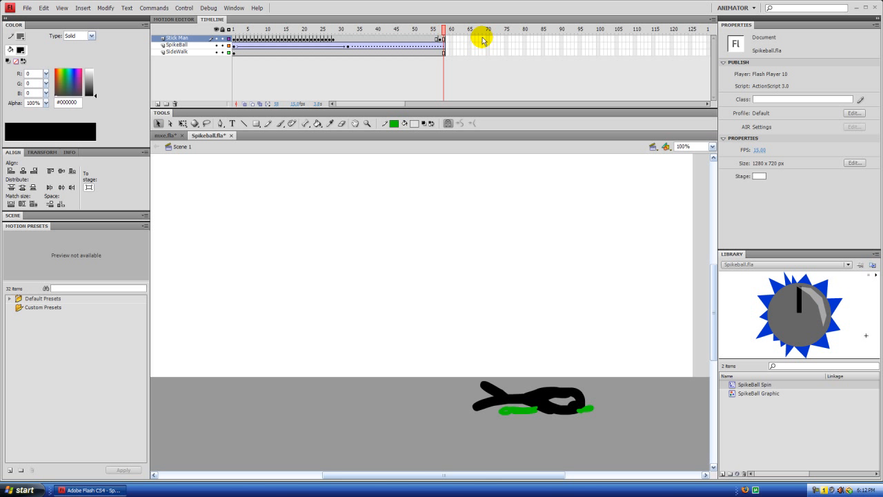
# Step: Extend the Stick Man, SpikeBall and SideWalk layers to frame 72
pyautogui.press('F5')
pyautogui.press('F5')
pyautogui.press('F5')
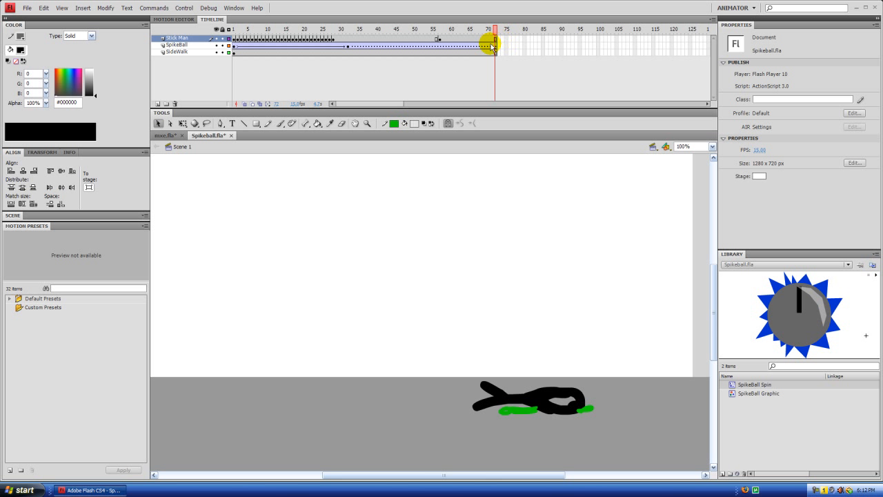
# Step: Create a shape tween on the Stick Man layer after frame 57 and remove the SpikeBall layer's tween after frame 32
pyautogui.rightClick(470, 39)
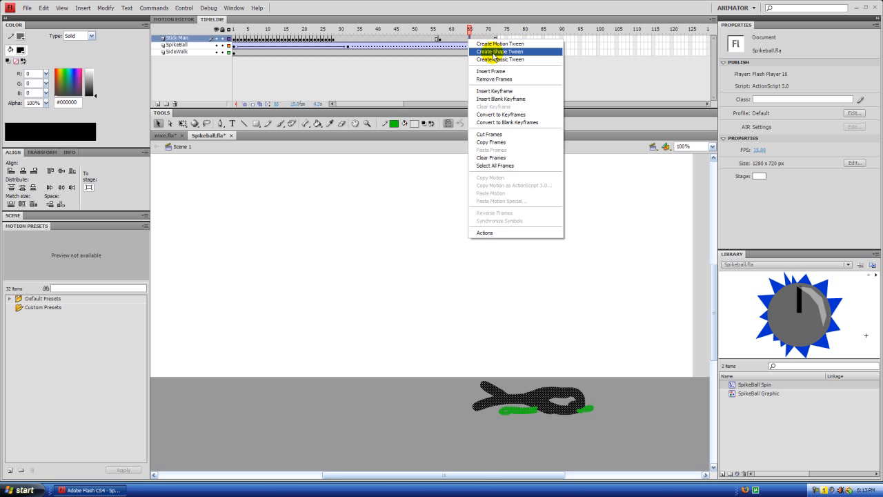
pyautogui.click(494, 52)
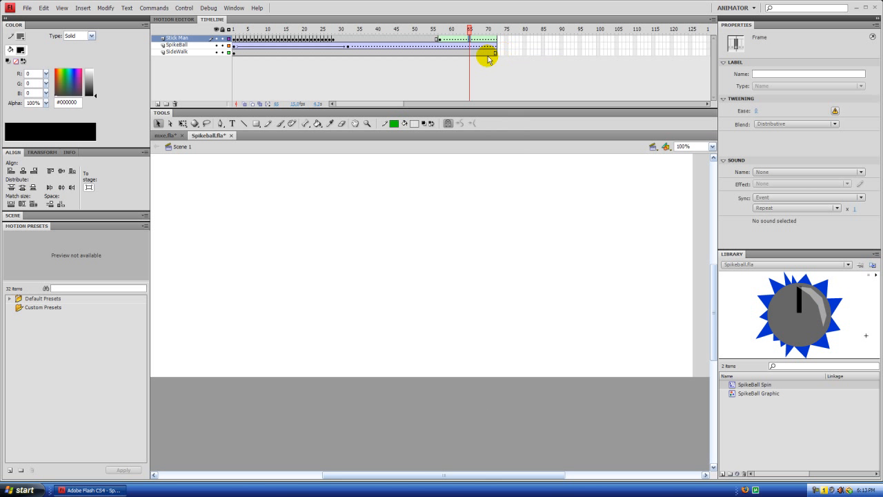
pyautogui.rightClick(390, 48)
pyautogui.click(399, 51)
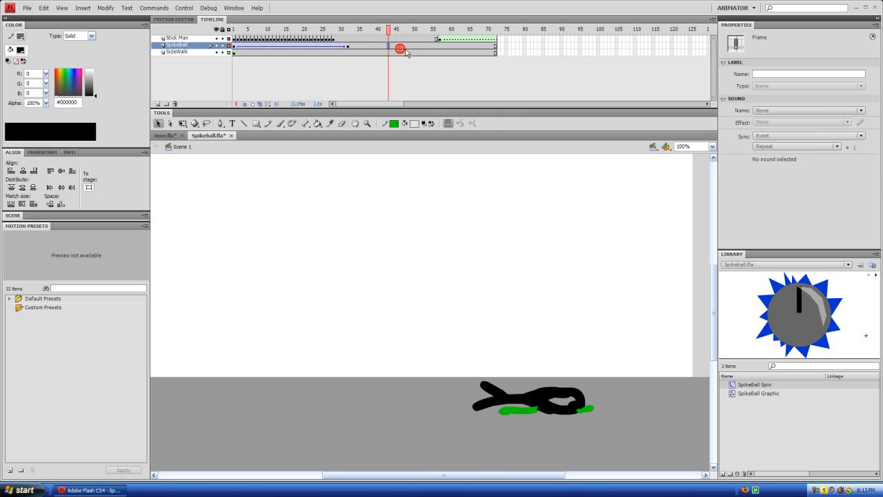
# Step: Insert a keyframe at frame 72 of the Stick Man layer to end the shape tween
pyautogui.moveTo(388, 32); pyautogui.dragTo(455, 36)
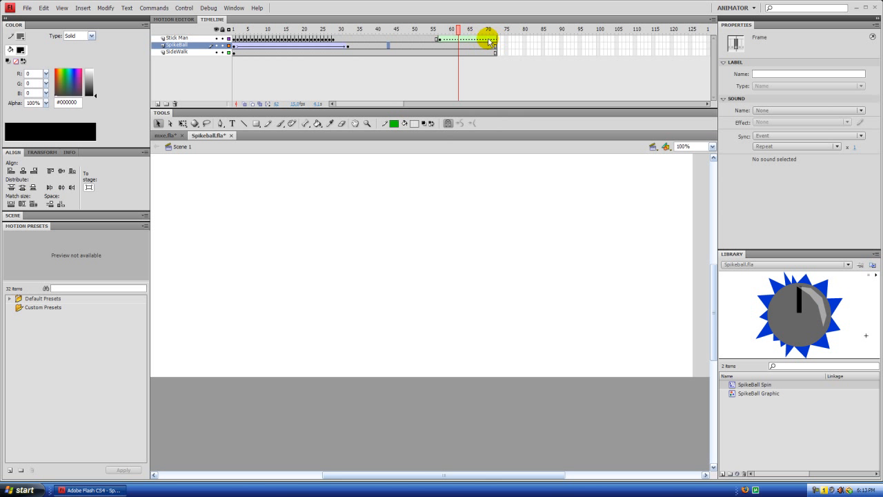
pyautogui.moveTo(457, 32); pyautogui.dragTo(494, 42)
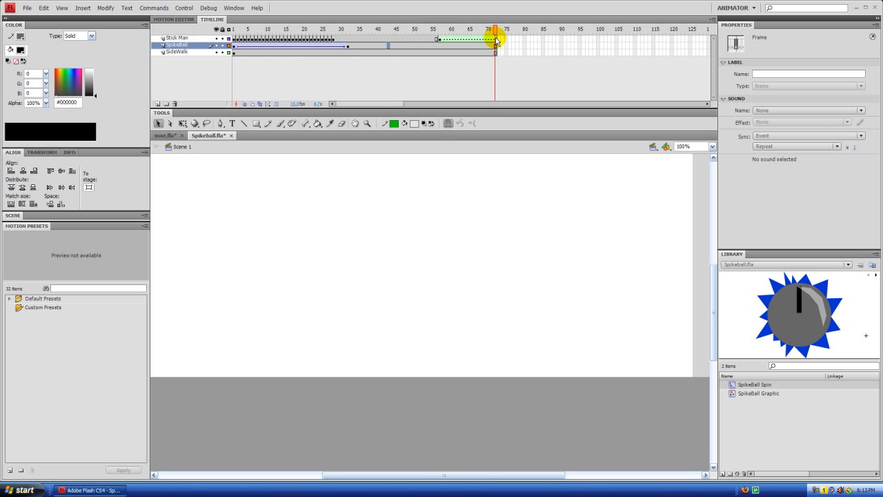
pyautogui.click(496, 40)
pyautogui.press('F6')
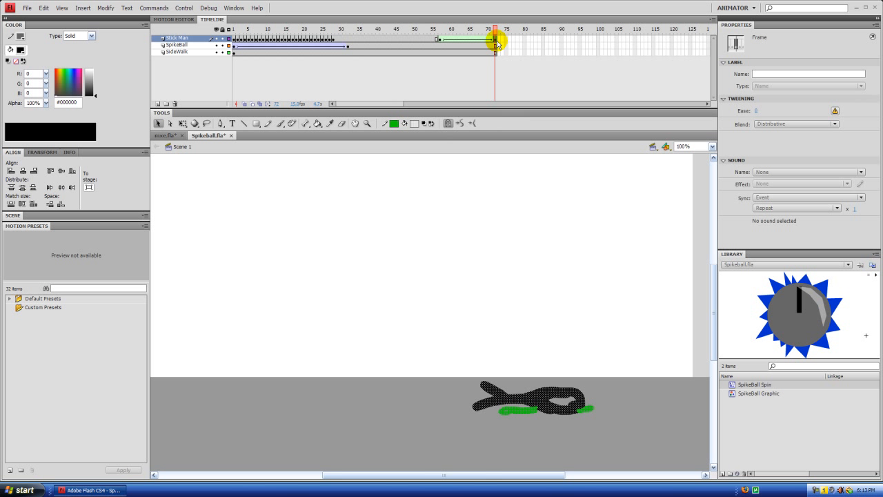
# Step: Clear the stick man artwork from frame 72 and turn on onion skinning back to frame 55
pyautogui.moveTo(493, 28)
pyautogui.mouseDown()
pyautogui.moveTo(434, 32)
pyautogui.moveTo(492, 33)
pyautogui.mouseUp()
pyautogui.click(495, 39)
pyautogui.click(546, 392)
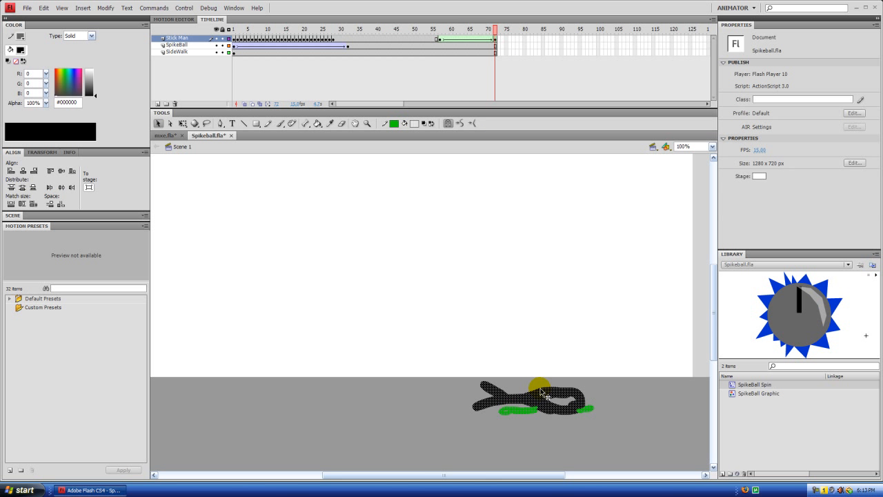
pyautogui.press('Delete')
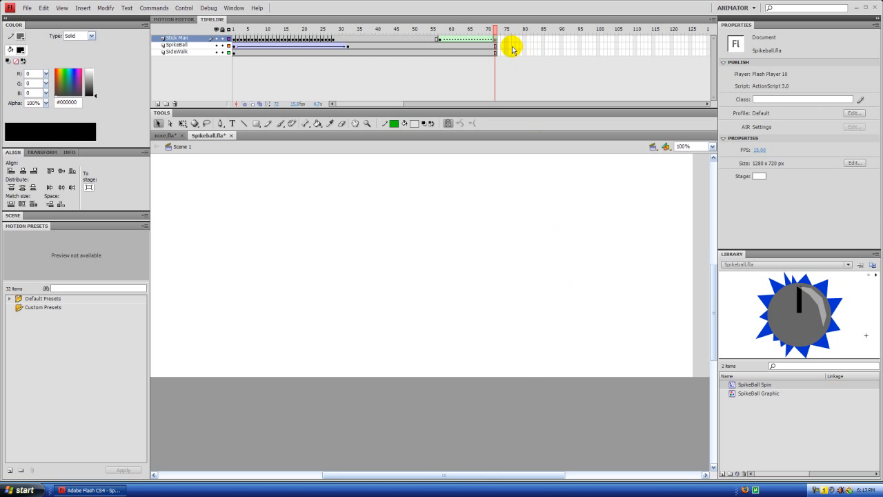
pyautogui.click(244, 103)
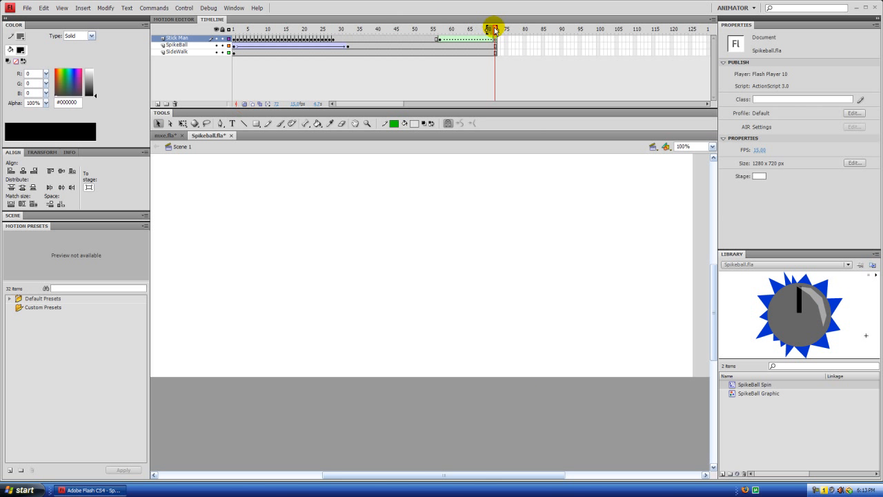
pyautogui.moveTo(467, 32); pyautogui.dragTo(439, 33)
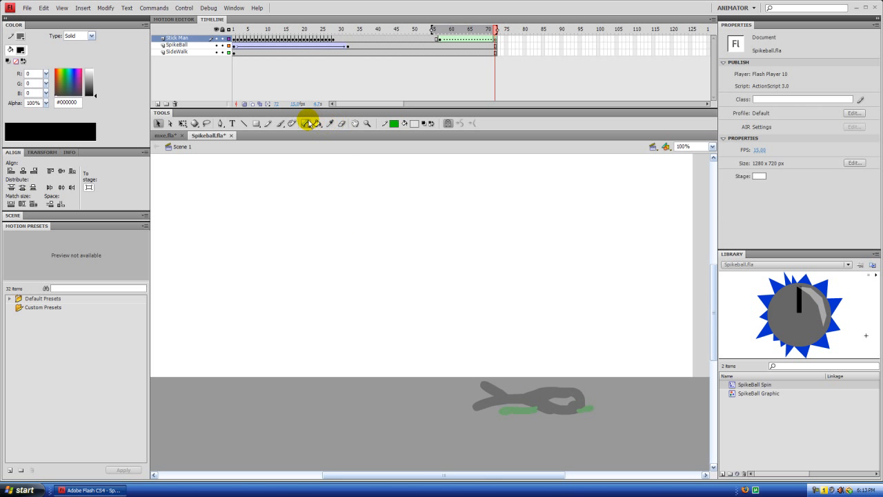
# Step: Set the Brush tool's fill colour to orange #CC6600 with 100% alpha
pyautogui.click(280, 123)
pyautogui.click(413, 123)
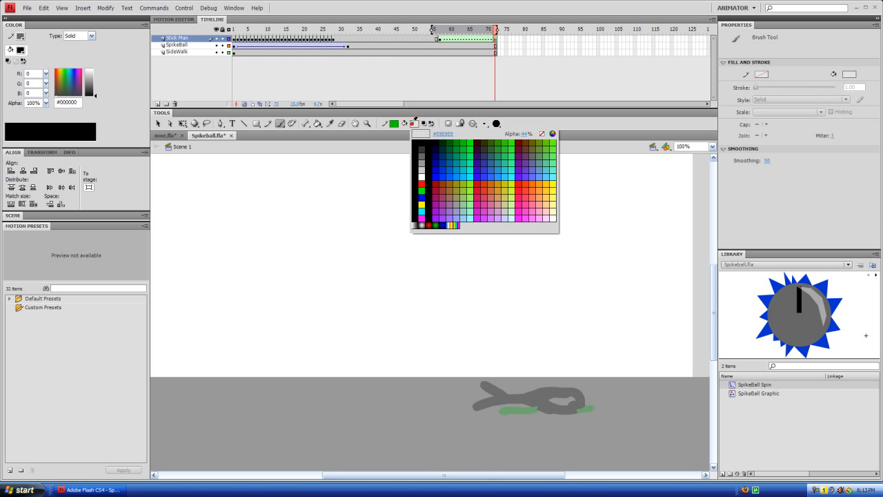
pyautogui.click(498, 180)
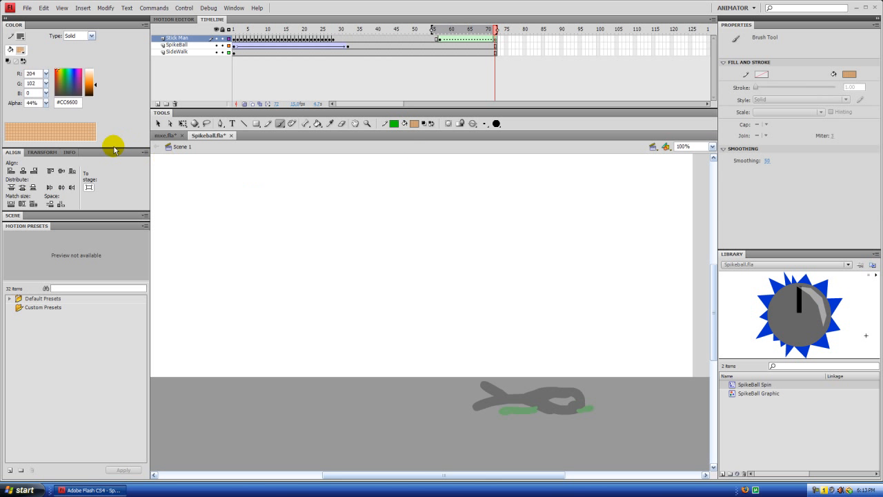
pyautogui.moveTo(45, 105); pyautogui.dragTo(45, 63)
pyautogui.moveTo(107, 96); pyautogui.dragTo(107, 97)
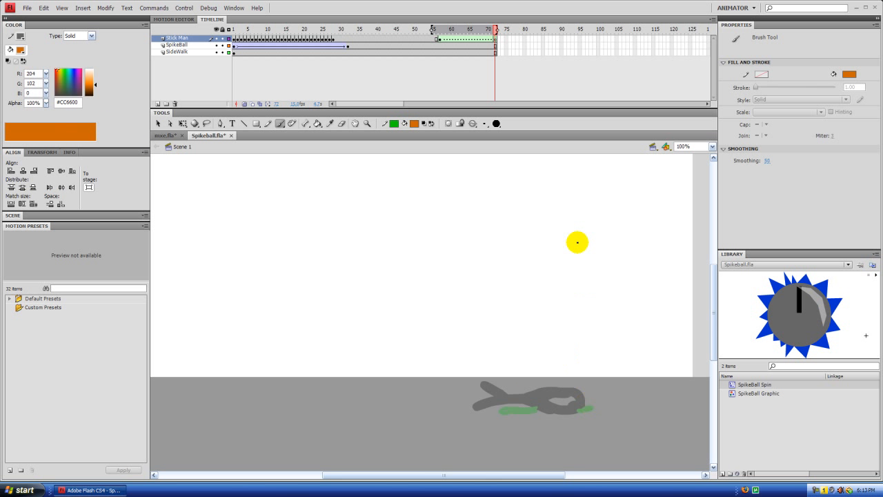
pyautogui.click(414, 122)
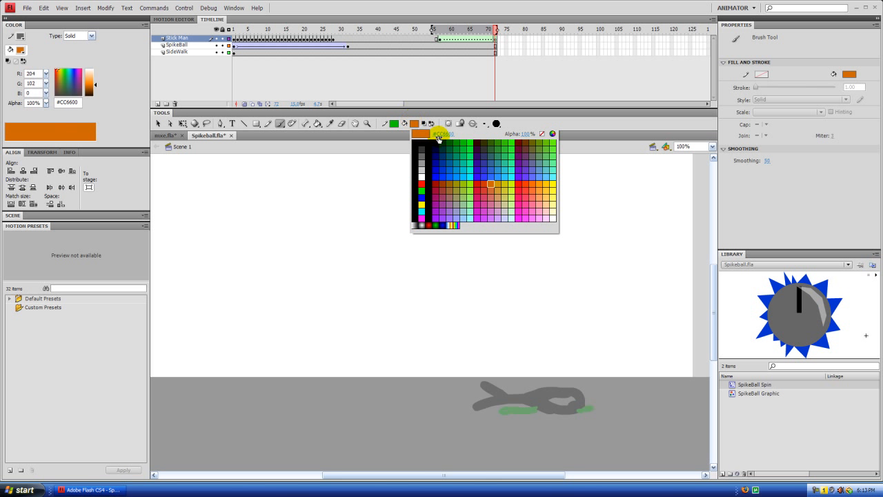
pyautogui.click(491, 185)
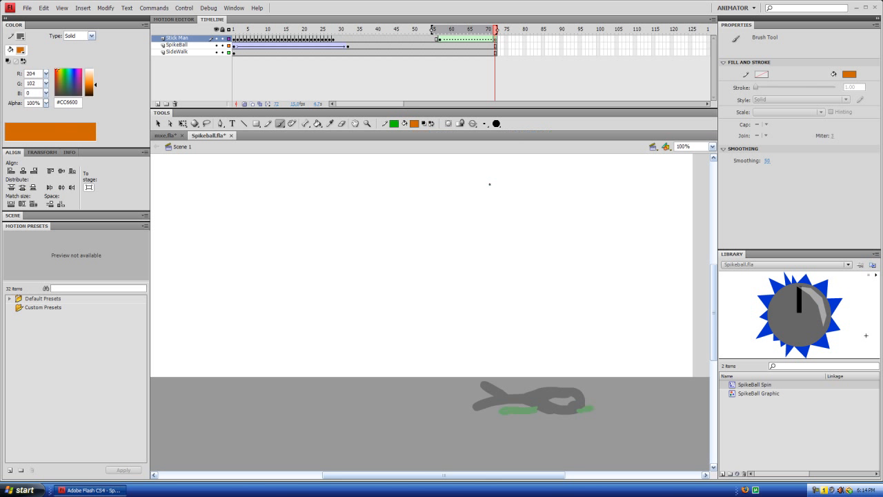
# Step: Paint a long orange patch over the onion-skinned stick man at frame 72 with the largest brush size
pyautogui.click(484, 123)
pyautogui.click(505, 196)
pyautogui.moveTo(567, 407)
pyautogui.mouseDown()
pyautogui.moveTo(583, 409)
pyautogui.moveTo(475, 407)
pyautogui.moveTo(510, 403)
pyautogui.mouseUp()
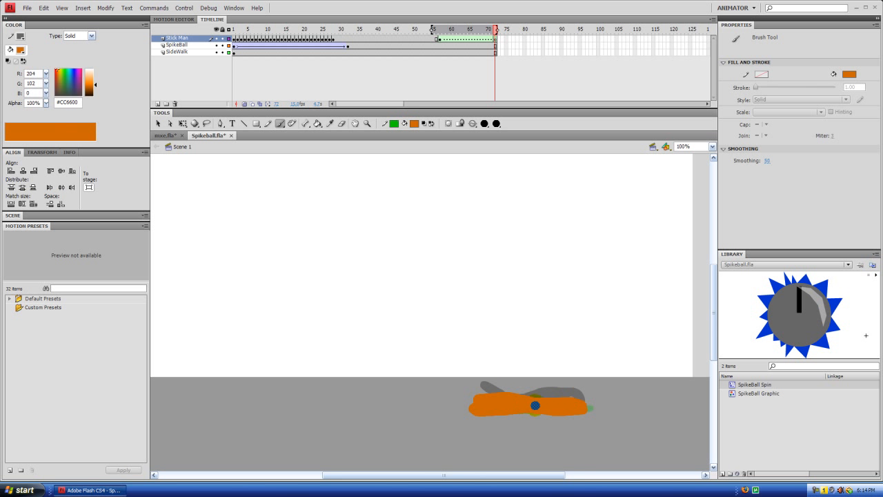
pyautogui.moveTo(556, 407); pyautogui.dragTo(556, 407)
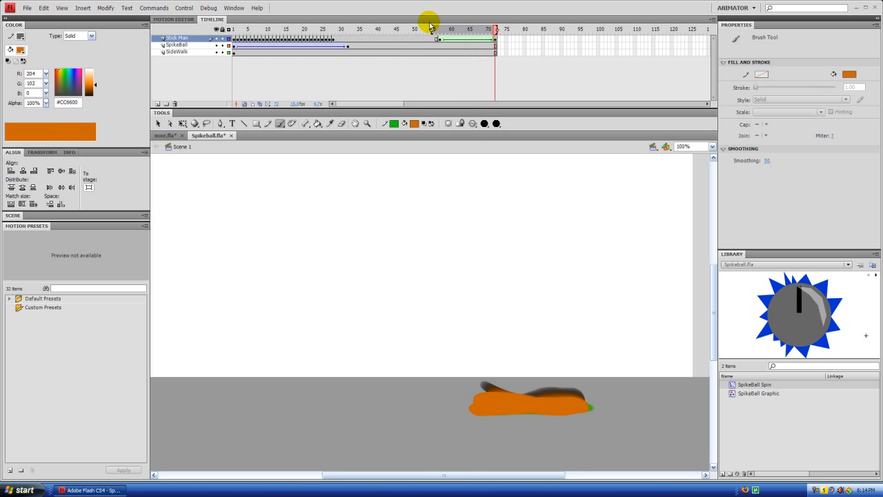
# Step: Turn off onion skinning and scrub through the Stick Man shape tween between frames 57 and 72
pyautogui.click(244, 103)
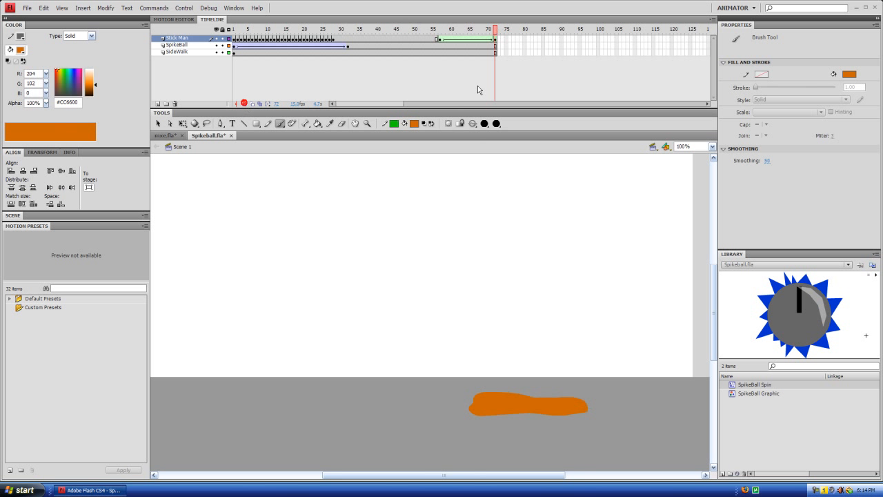
pyautogui.moveTo(496, 32)
pyautogui.mouseDown()
pyautogui.moveTo(457, 30)
pyautogui.moveTo(444, 38)
pyautogui.moveTo(475, 35)
pyautogui.moveTo(444, 47)
pyautogui.moveTo(494, 34)
pyautogui.mouseUp()
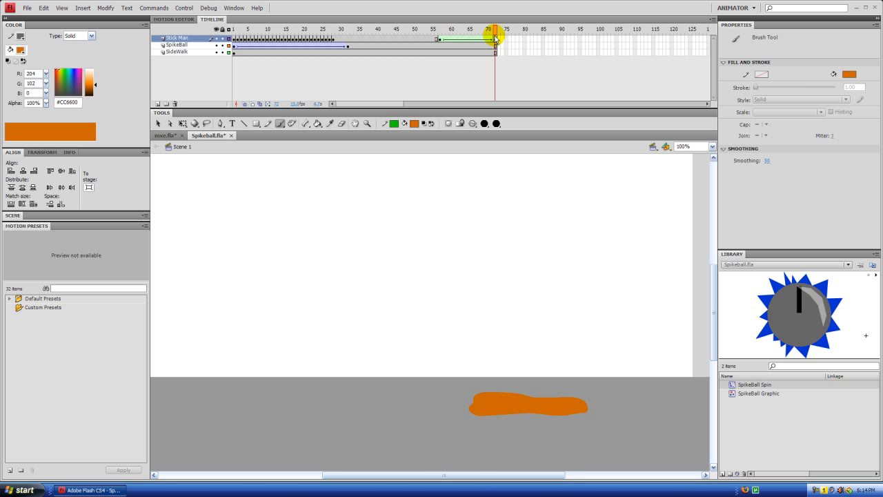
pyautogui.click(243, 104)
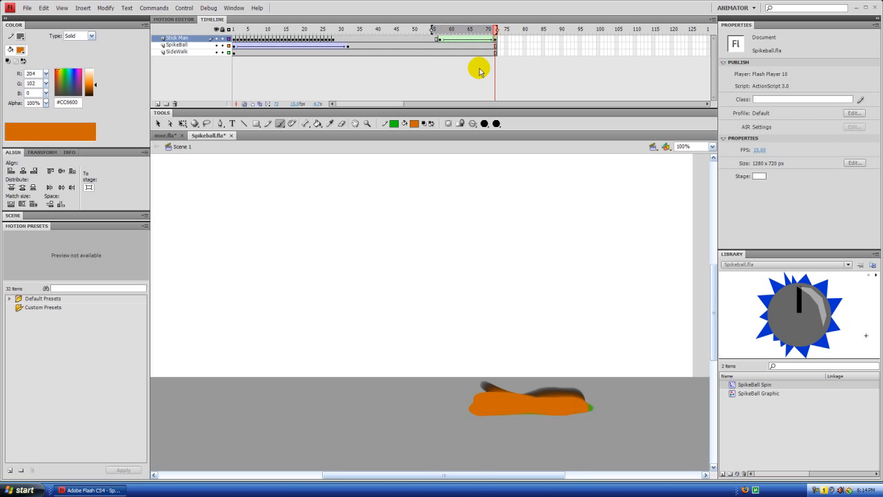
pyautogui.click(244, 103)
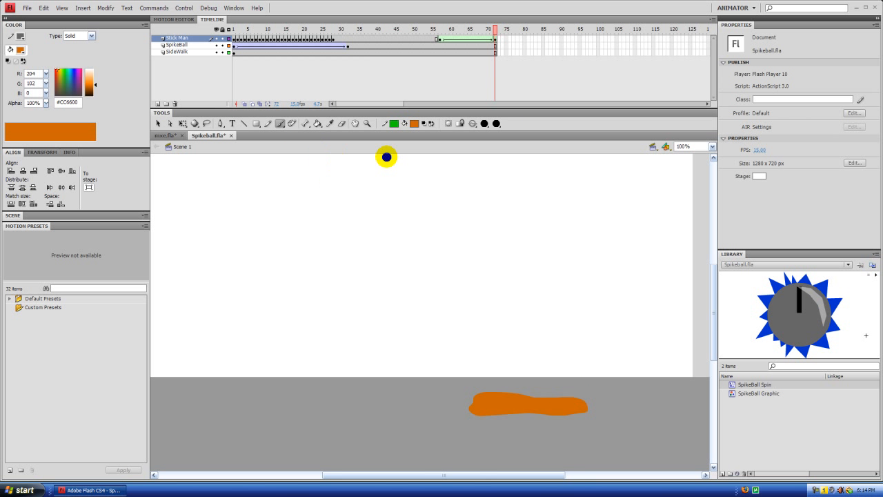
# Step: Dot the orange patch with small dark brown #663333 spots using a smaller brush size
pyautogui.click(484, 124)
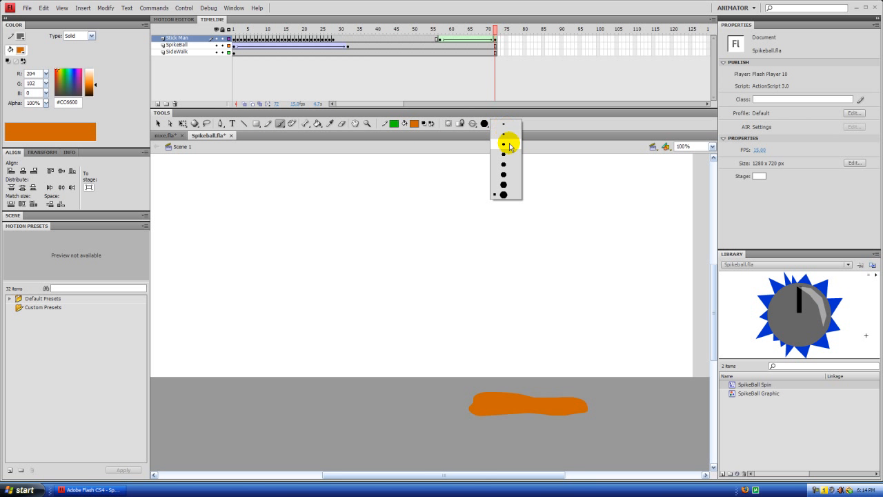
pyautogui.click(506, 144)
pyautogui.click(415, 124)
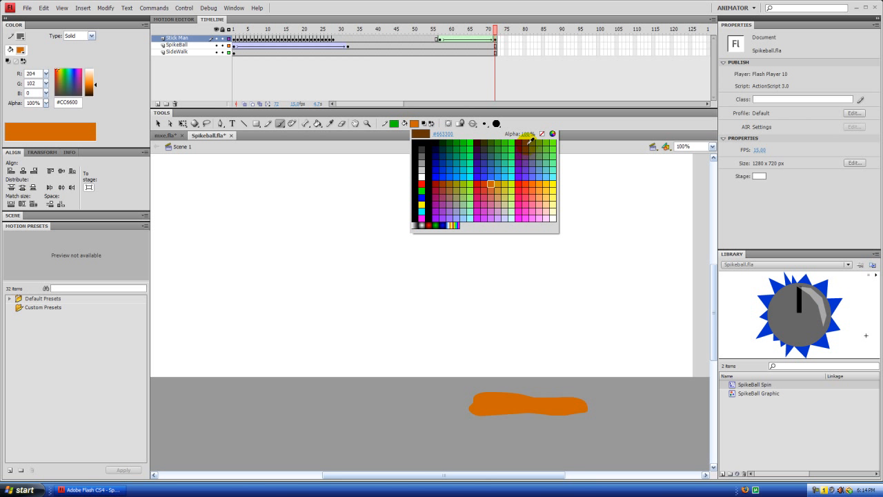
pyautogui.click(529, 145)
pyautogui.moveTo(575, 403); pyautogui.dragTo(569, 403)
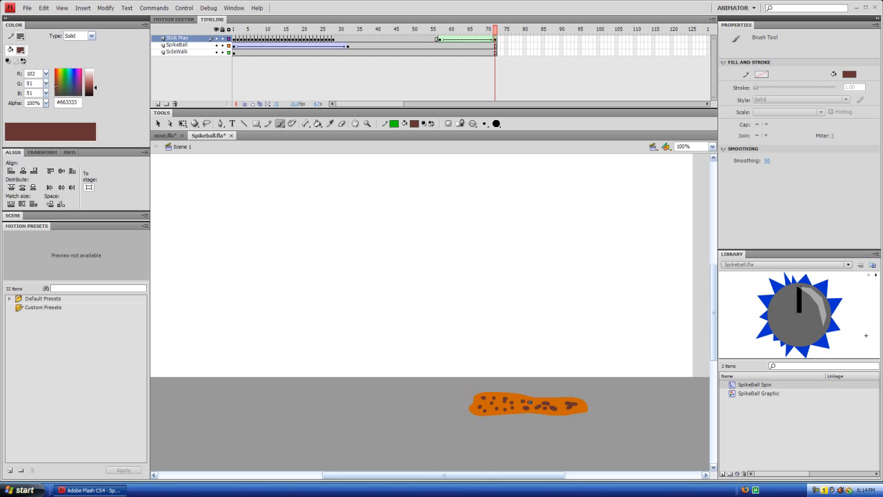
# Step: Extend the Stick Man, SpikeBall and SideWalk layers to frame 87 and insert a Stick Man keyframe there
pyautogui.click(492, 29)
pyautogui.moveTo(497, 31)
pyautogui.mouseDown()
pyautogui.moveTo(438, 29)
pyautogui.moveTo(497, 47)
pyautogui.moveTo(424, 47)
pyautogui.moveTo(502, 65)
pyautogui.moveTo(441, 65)
pyautogui.moveTo(489, 73)
pyautogui.moveTo(445, 81)
pyautogui.moveTo(475, 81)
pyautogui.moveTo(468, 89)
pyautogui.moveTo(494, 95)
pyautogui.moveTo(473, 87)
pyautogui.moveTo(506, 55)
pyautogui.mouseUp()
pyautogui.click(505, 335)
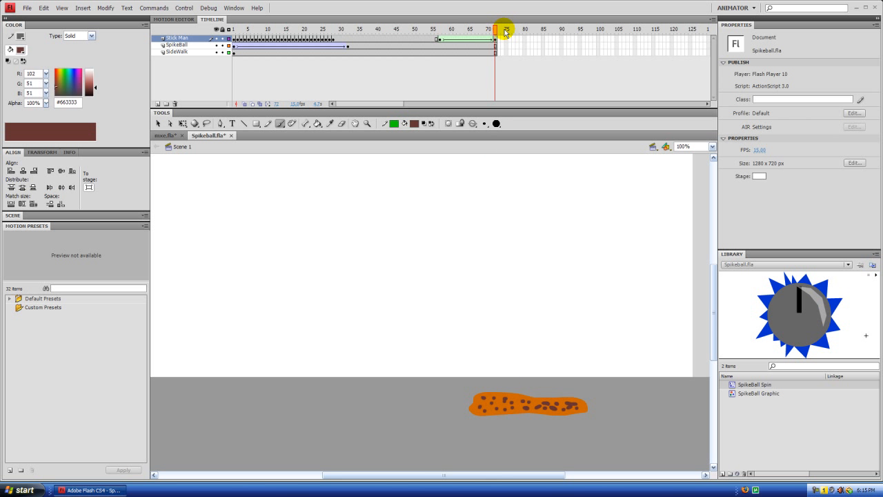
pyautogui.press('.')
pyautogui.press('.')
pyautogui.press('.')
pyautogui.press('.')
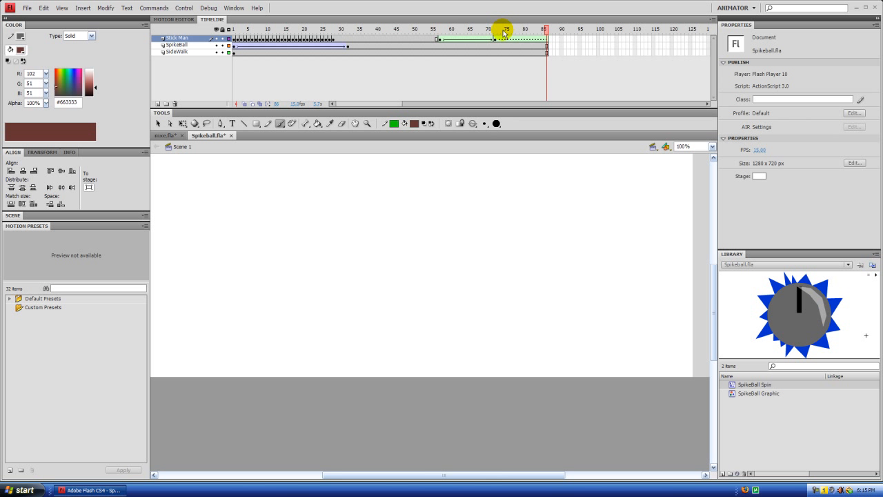
pyautogui.press('F6')
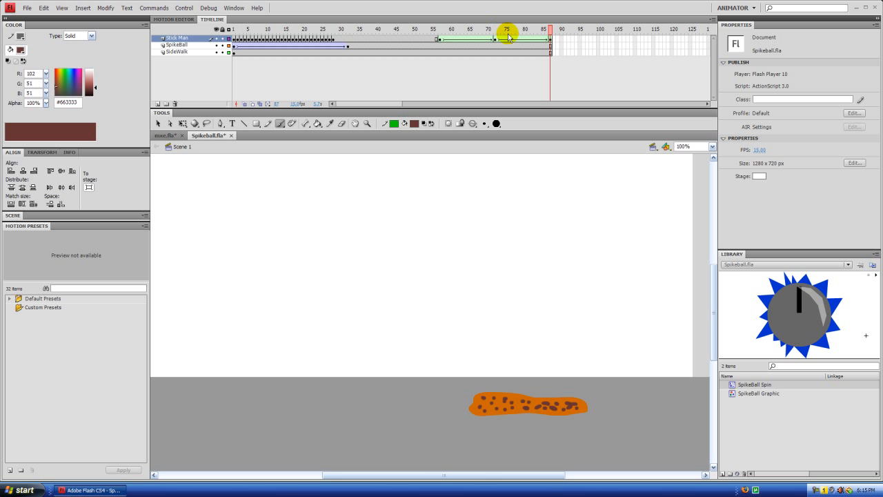
# Step: Remove the shape tween between frames 72 and 87 of the Stick Man layer
pyautogui.moveTo(550, 32); pyautogui.dragTo(517, 31)
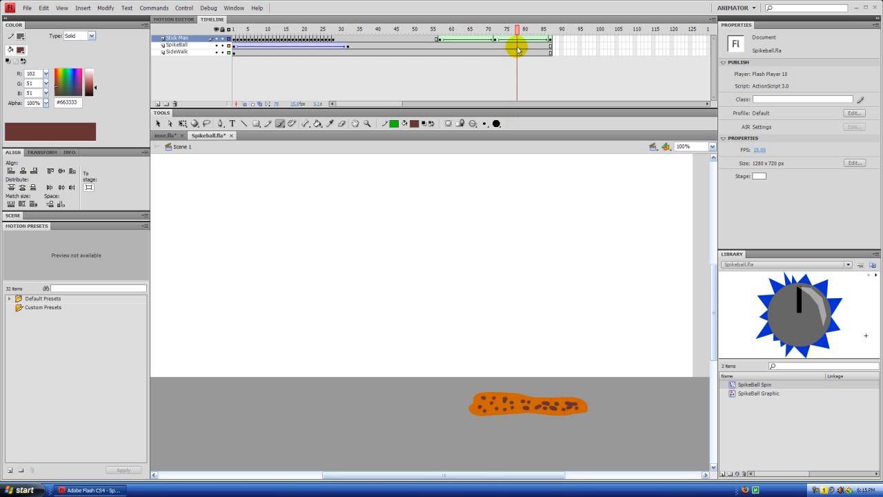
pyautogui.moveTo(540, 33)
pyautogui.mouseDown()
pyautogui.moveTo(554, 32)
pyautogui.moveTo(497, 32)
pyautogui.moveTo(555, 40)
pyautogui.mouseUp()
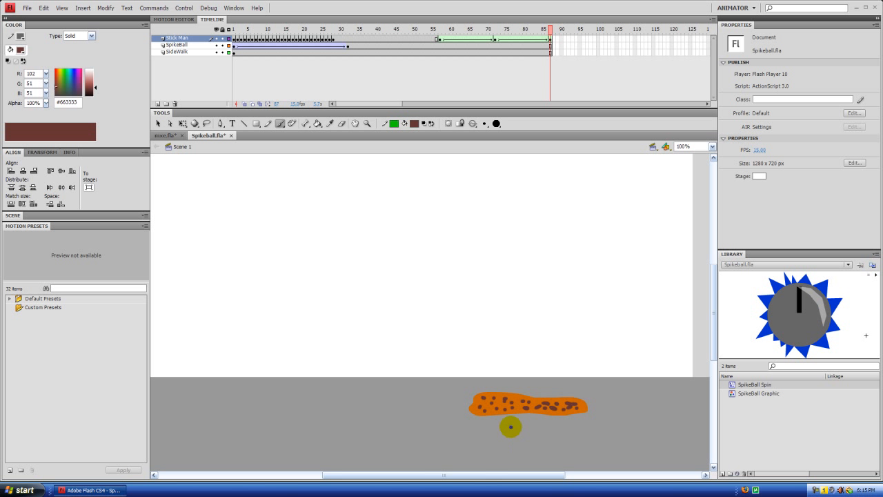
pyautogui.rightClick(522, 38)
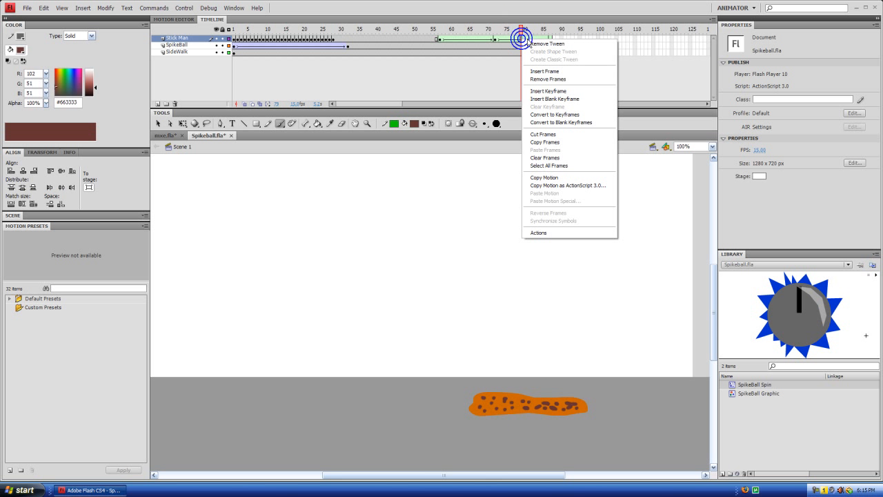
pyautogui.click(560, 43)
# Step: Create a Stick Man shape tween starting at frame 87, extend all layers to frame 102 and end the tween with a keyframe there
pyautogui.click(550, 38)
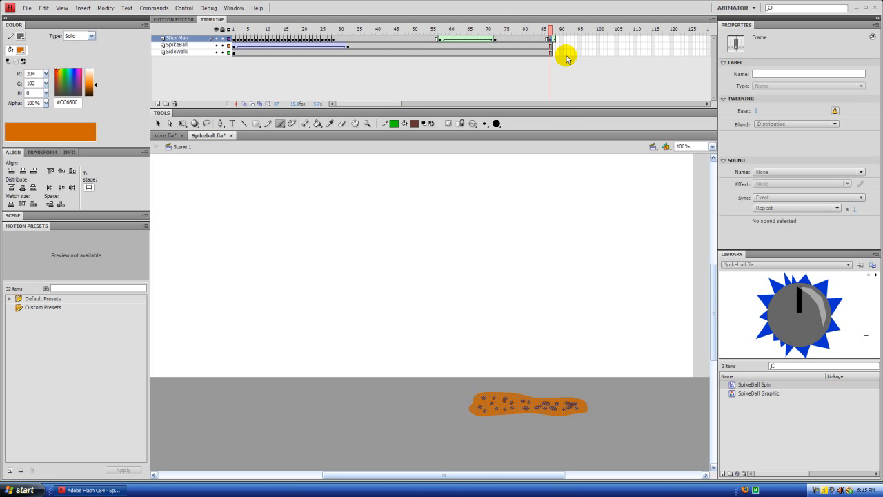
pyautogui.click(567, 76)
pyautogui.press('F5')
pyautogui.press('F5')
pyautogui.press('F5')
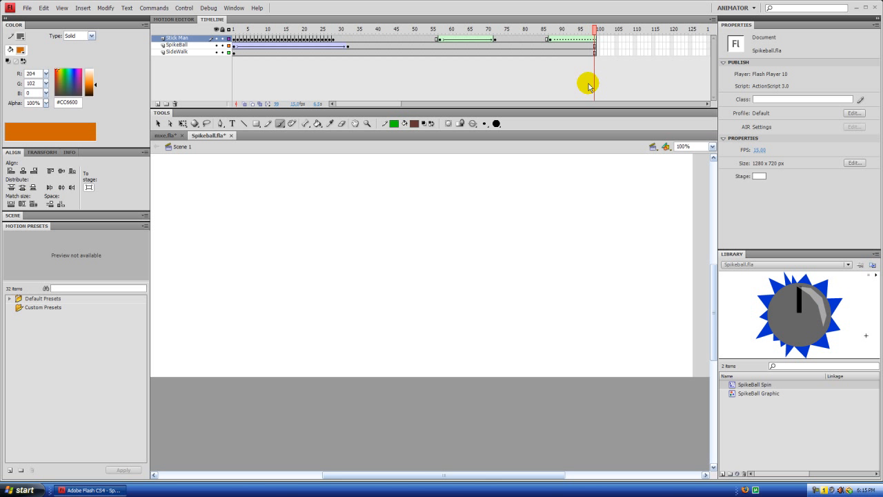
pyautogui.click(590, 32)
pyautogui.moveTo(590, 33); pyautogui.dragTo(611, 29)
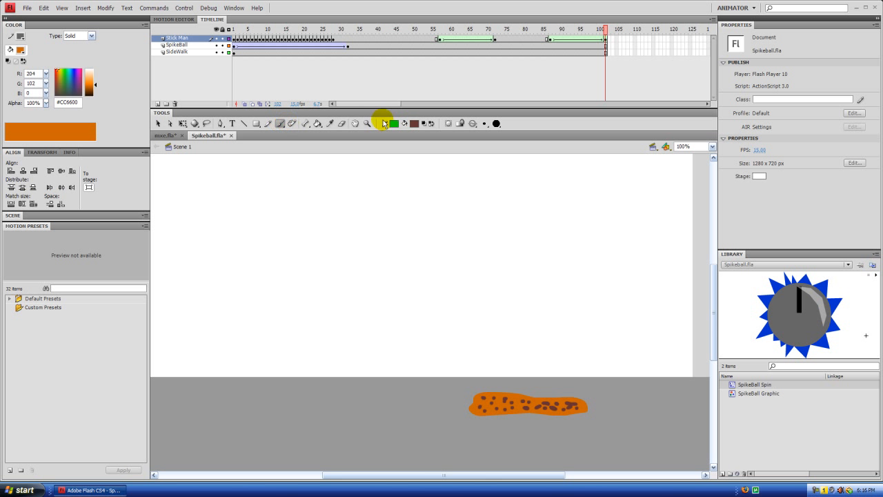
# Step: Paint thin green #00CC00 grass blades growing out of the spotted orange patch at frame 102 with a small brush
pyautogui.click(414, 123)
pyautogui.click(393, 123)
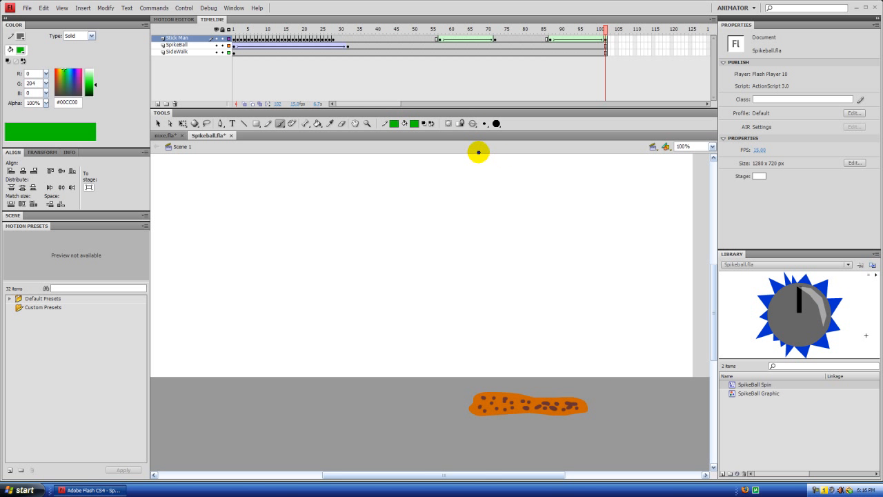
pyautogui.click(487, 124)
pyautogui.click(501, 137)
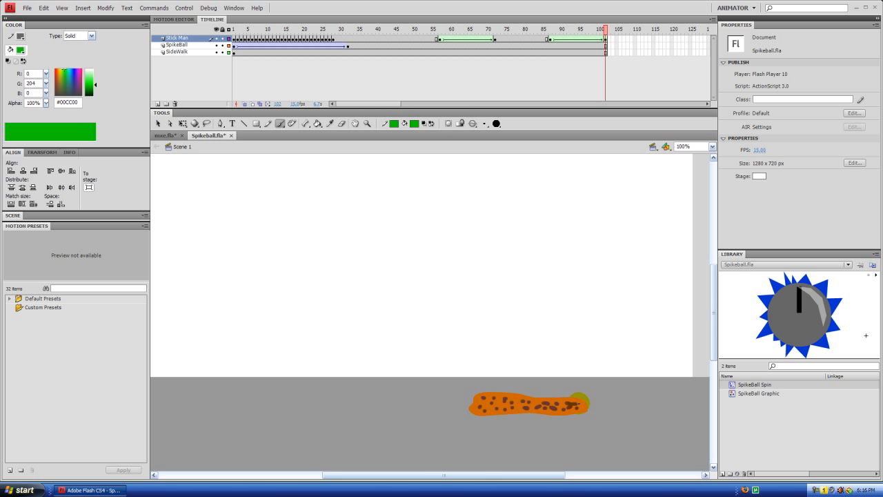
pyautogui.moveTo(580, 386); pyautogui.dragTo(581, 383)
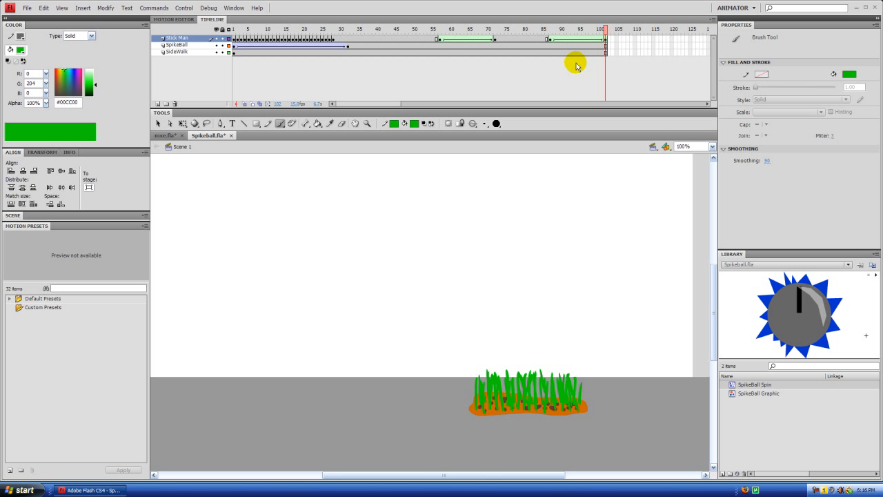
# Step: Scrub through the timeline to review the shape tweens up to the grass at frame 102
pyautogui.moveTo(605, 29); pyautogui.dragTo(606, 50)
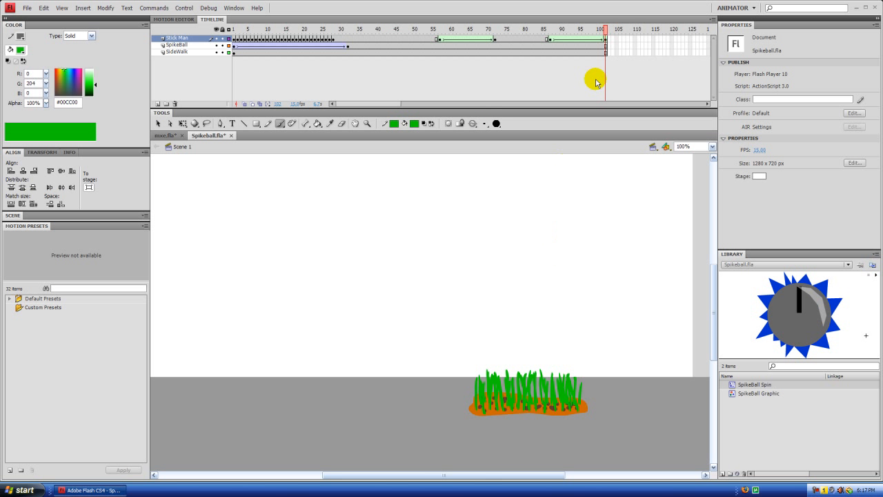
pyautogui.moveTo(607, 33); pyautogui.dragTo(561, 67)
pyautogui.moveTo(444, 78); pyautogui.dragTo(615, 56)
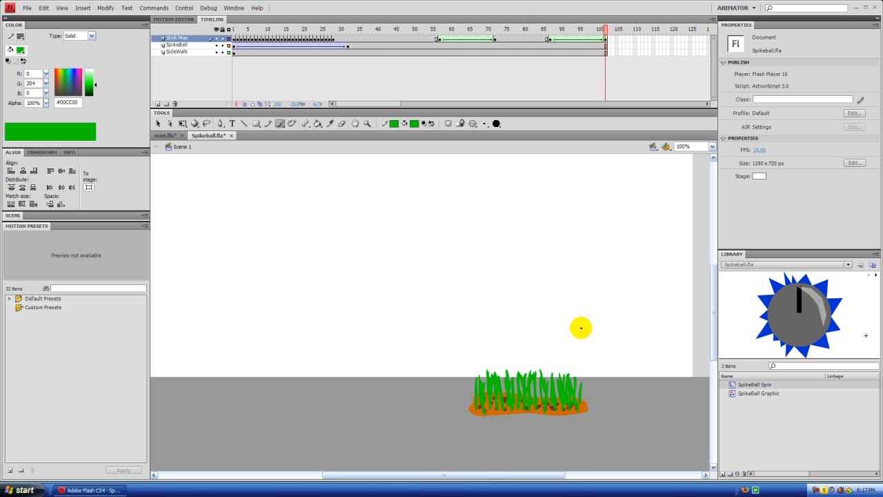
pyautogui.moveTo(605, 29); pyautogui.dragTo(642, 53)
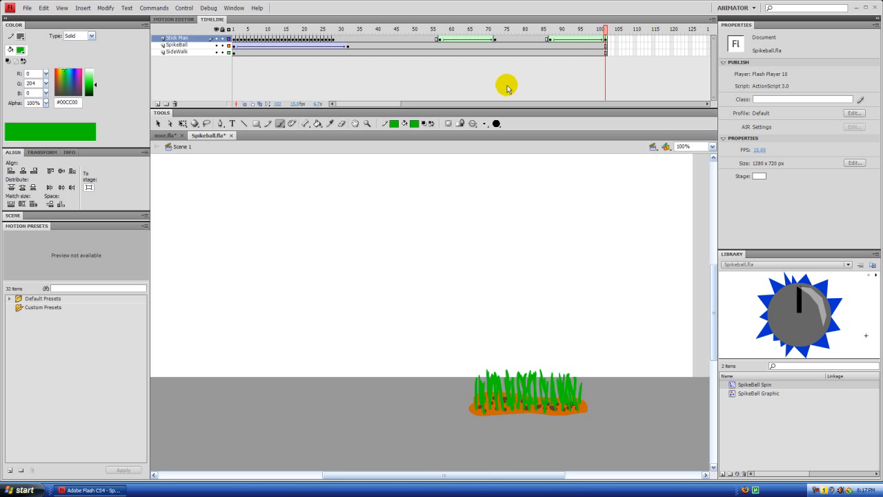
# Step: Add a new layer above the Stick Man layer and name it Text
pyautogui.click(158, 104)
pyautogui.click(173, 39)
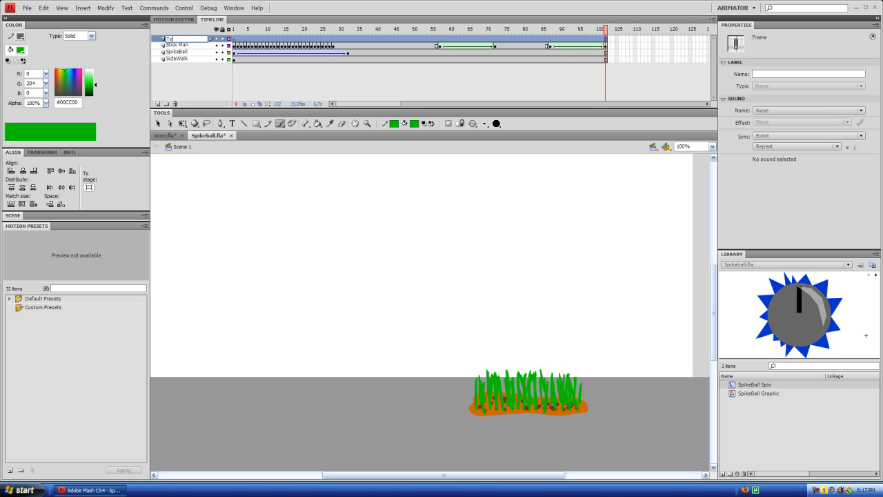
pyautogui.click(205, 79)
pyautogui.click(301, 38)
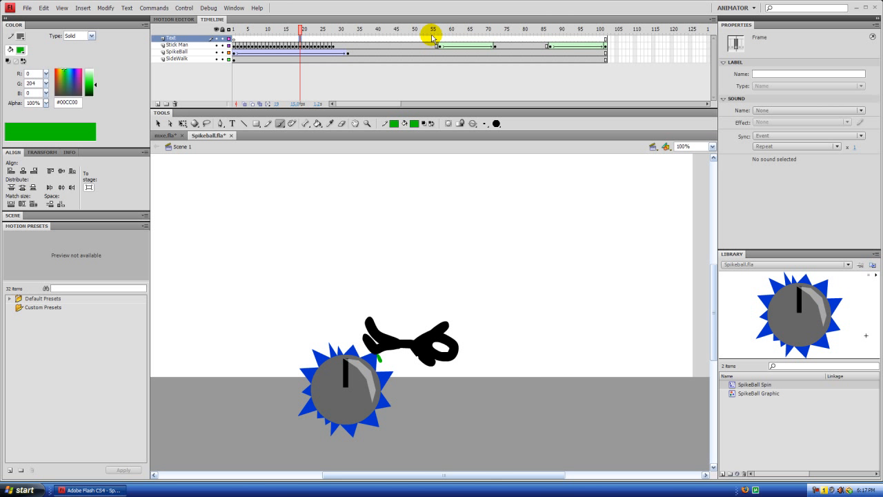
# Step: Insert a keyframe at frame 56 of the Text layer and set the brush to a black #000000 fill with a larger size
pyautogui.click(432, 38)
pyautogui.moveTo(573, 29); pyautogui.dragTo(437, 38)
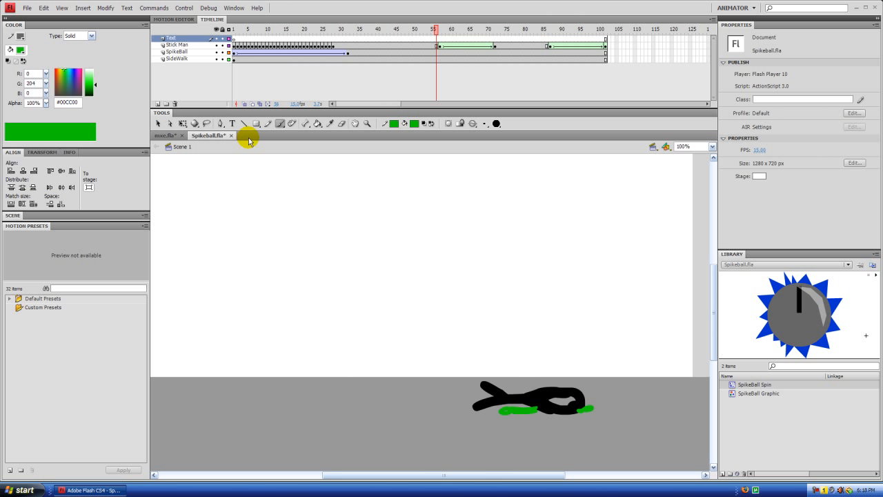
pyautogui.click(416, 122)
pyautogui.click(426, 138)
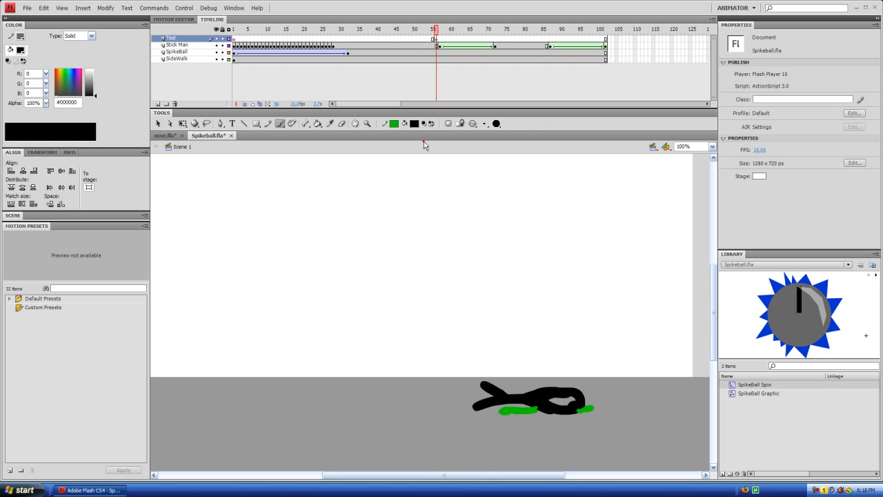
pyautogui.click(484, 124)
pyautogui.click(511, 176)
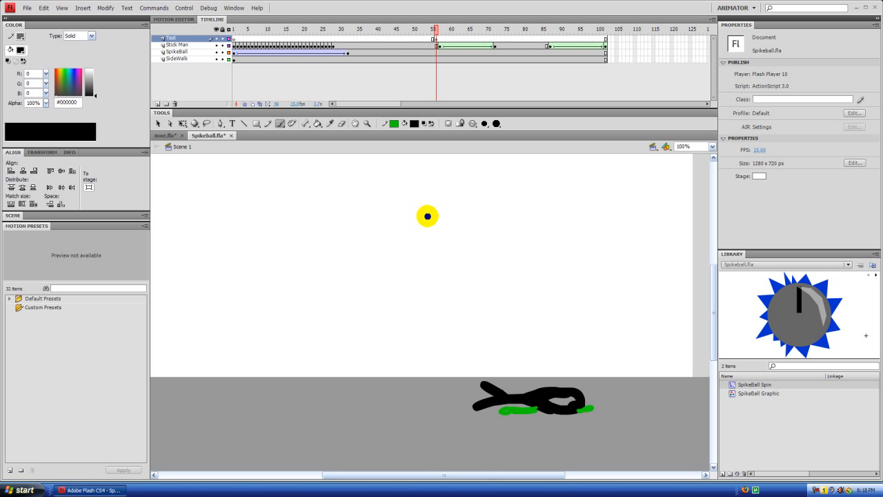
# Step: Handwrite "2 years Later" in two lines on the blank stage above the flattened stick man
pyautogui.moveTo(420, 193)
pyautogui.mouseDown()
pyautogui.moveTo(452, 216)
pyautogui.moveTo(469, 193)
pyautogui.mouseUp()
pyautogui.moveTo(452, 191); pyautogui.dragTo(460, 205)
pyautogui.moveTo(476, 205); pyautogui.dragTo(516, 213)
pyautogui.moveTo(526, 198)
pyautogui.mouseDown()
pyautogui.moveTo(539, 196)
pyautogui.moveTo(540, 218)
pyautogui.mouseUp()
pyautogui.moveTo(489, 238); pyautogui.dragTo(505, 263)
pyautogui.moveTo(521, 249); pyautogui.dragTo(525, 265)
pyautogui.click(557, 255)
pyautogui.moveTo(532, 265)
pyautogui.mouseDown()
pyautogui.moveTo(575, 249)
pyautogui.moveTo(561, 253)
pyautogui.moveTo(586, 255)
pyautogui.mouseUp()
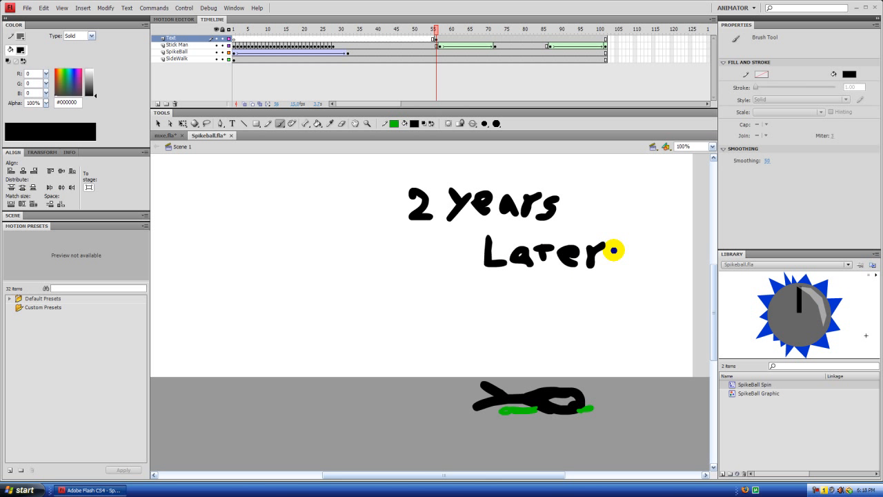
# Step: Insert a keyframe at frame 75 of the Text layer to end the hold of the "2 years Later" lettering
pyautogui.moveTo(436, 30)
pyautogui.mouseDown()
pyautogui.moveTo(448, 32)
pyautogui.moveTo(437, 38)
pyautogui.moveTo(499, 34)
pyautogui.moveTo(436, 50)
pyautogui.moveTo(499, 43)
pyautogui.moveTo(436, 43)
pyautogui.mouseUp()
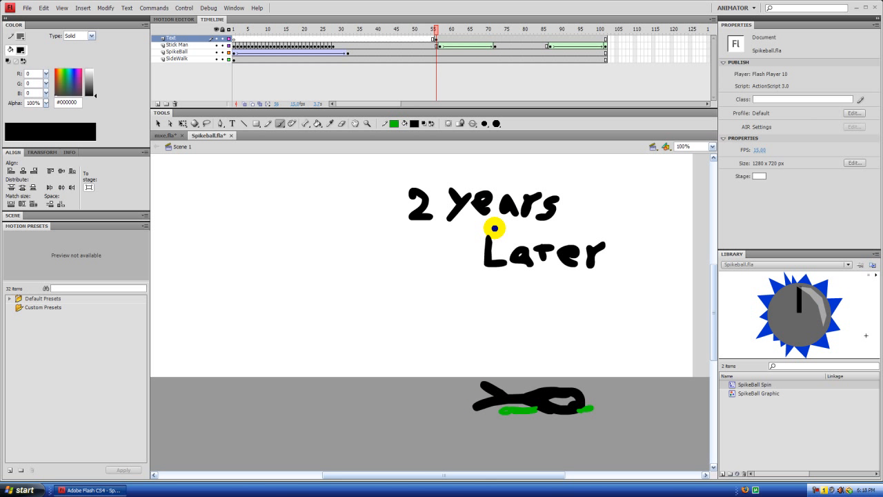
pyautogui.moveTo(435, 29); pyautogui.dragTo(529, 45)
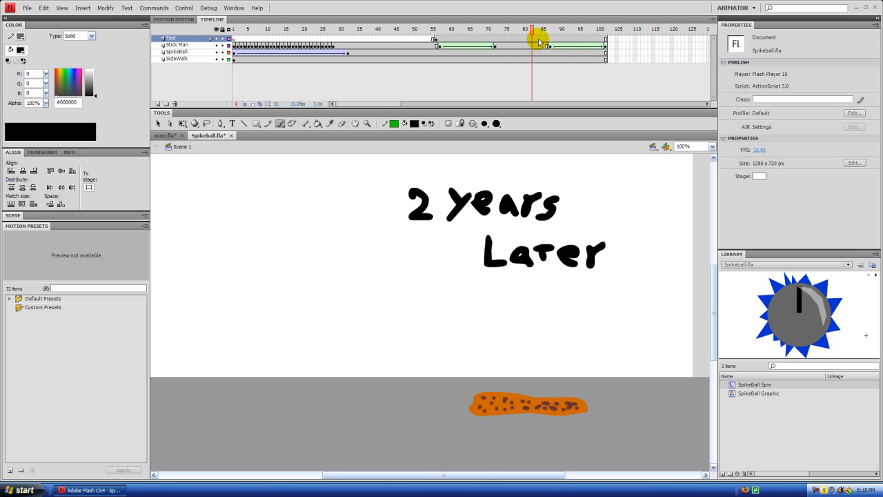
pyautogui.moveTo(522, 33); pyautogui.dragTo(511, 31)
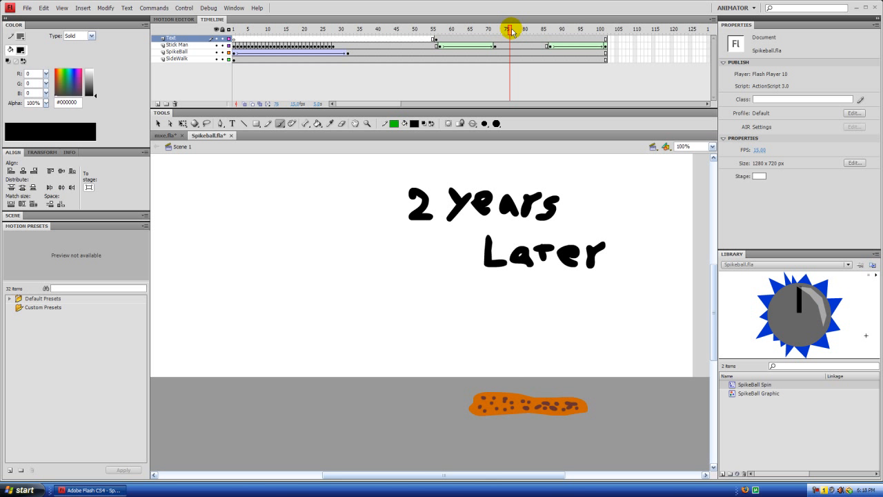
pyautogui.click(507, 39)
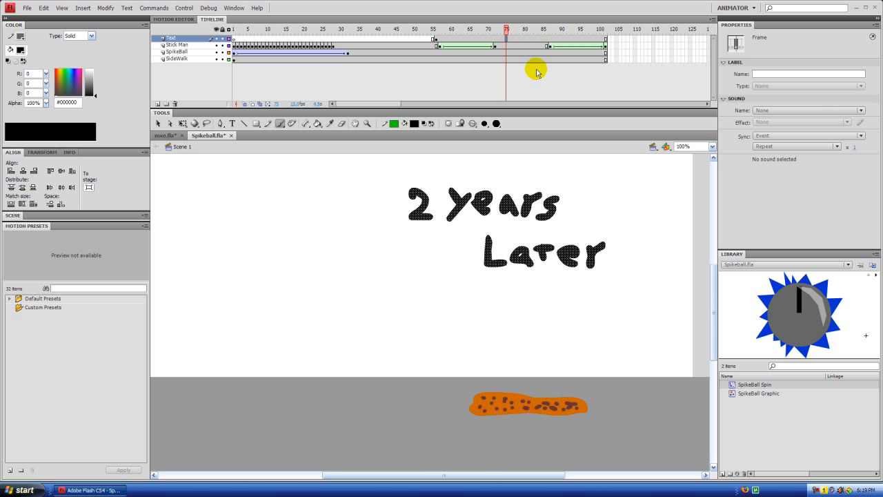
# Step: Create a shape tween on the Text layer from frame 75 to a new keyframe at frame 89, and remove the tween after it
pyautogui.moveTo(505, 27); pyautogui.dragTo(563, 28)
pyautogui.click(562, 40)
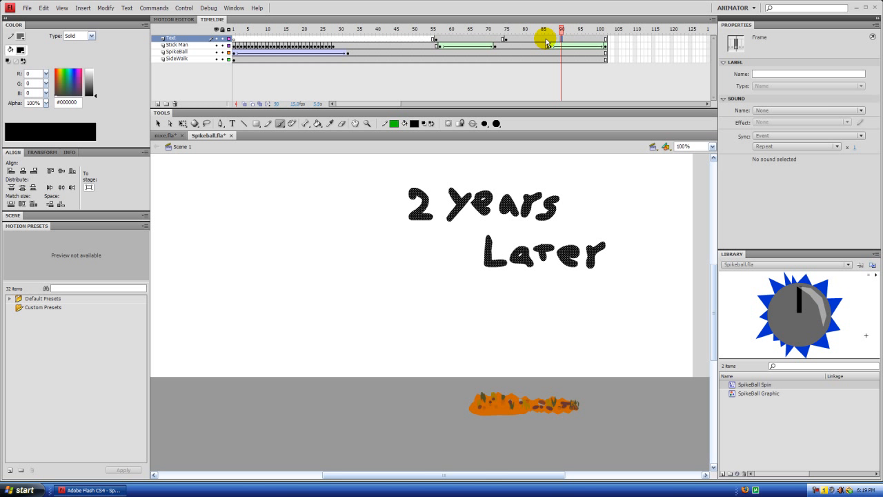
pyautogui.rightClick(543, 41)
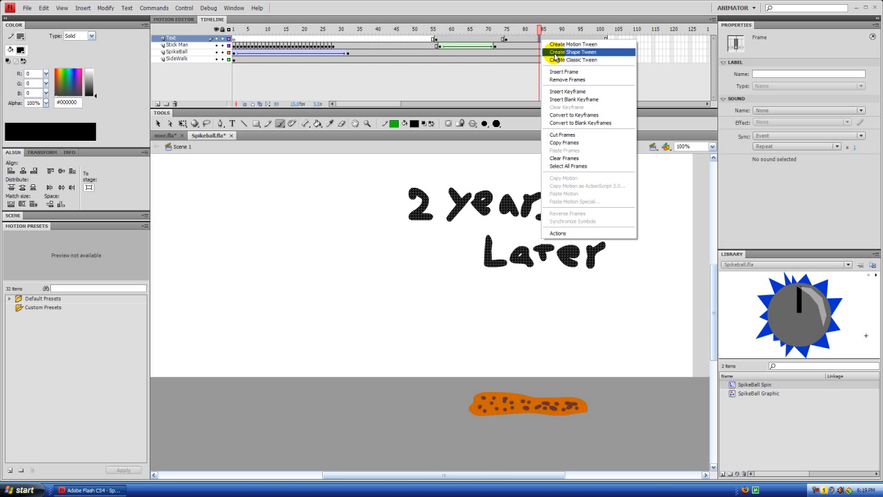
pyautogui.click(573, 53)
pyautogui.click(558, 39)
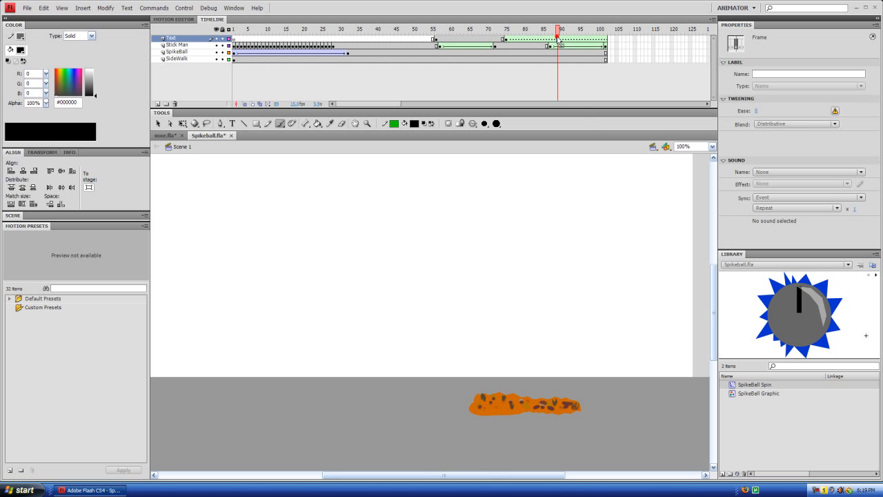
pyautogui.press('F6')
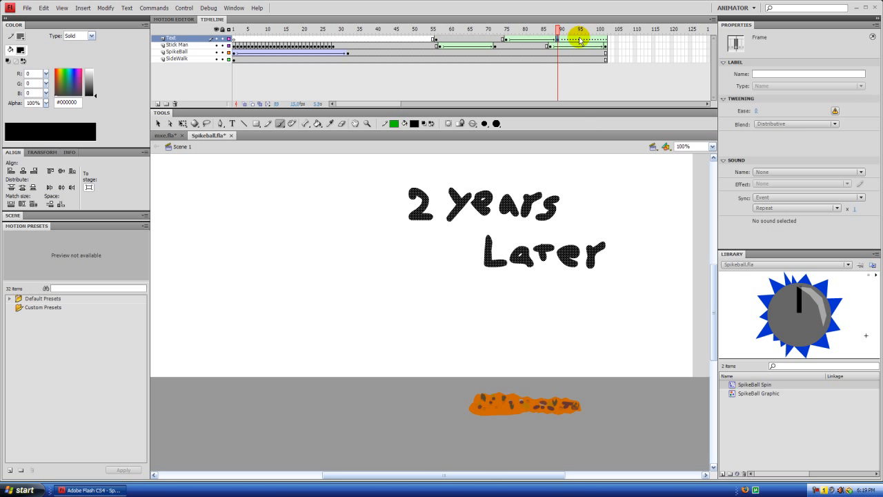
pyautogui.rightClick(589, 40)
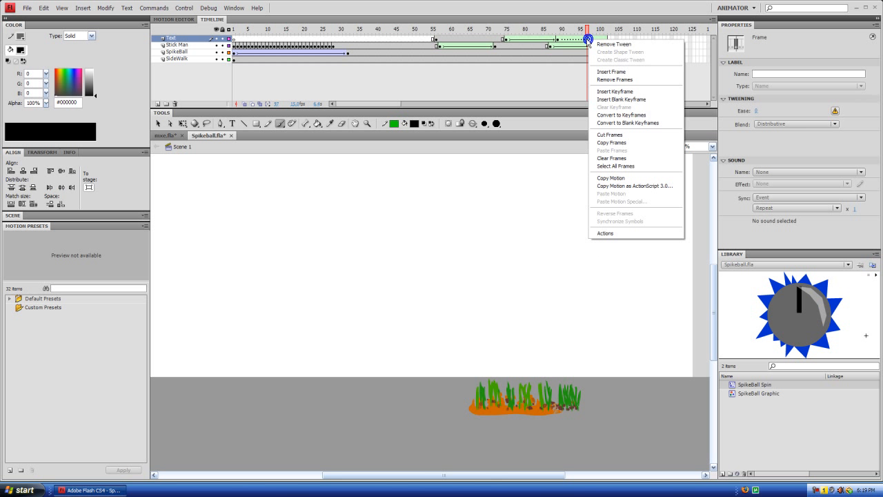
pyautogui.click(610, 45)
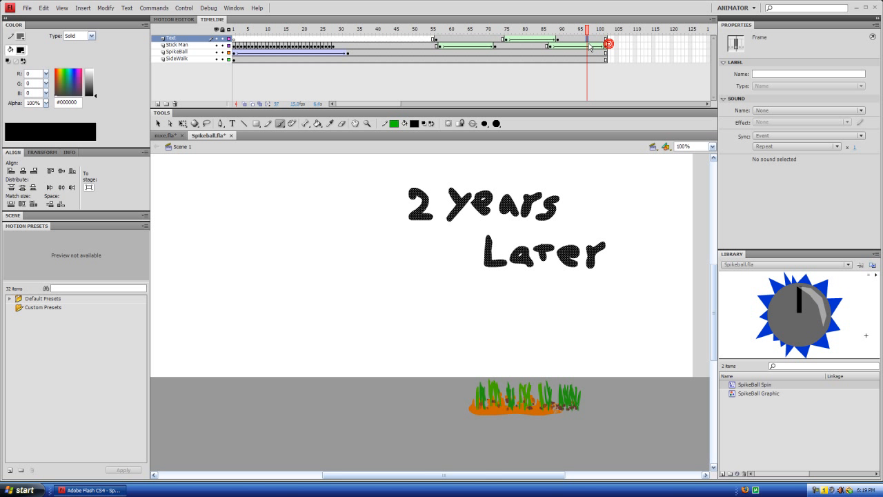
# Step: Delete the whole "2 years Later" lettering from the Text layer's keyframe at frame 89
pyautogui.click(537, 29)
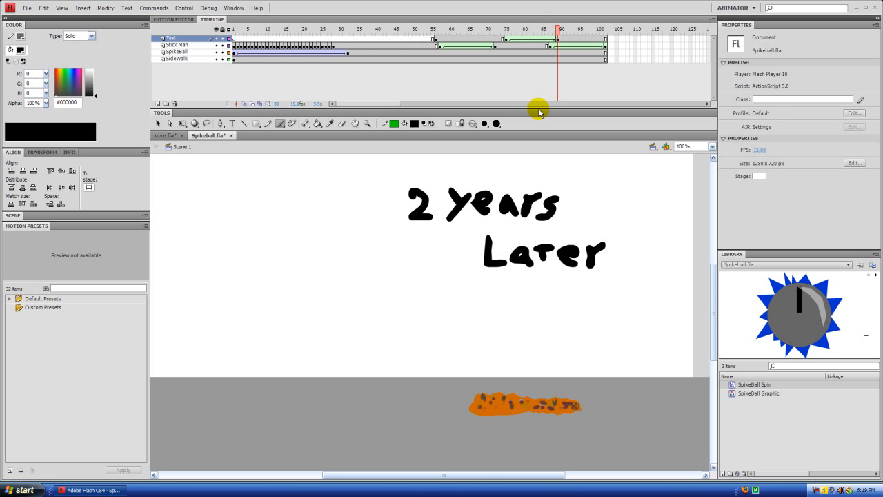
pyautogui.click(156, 123)
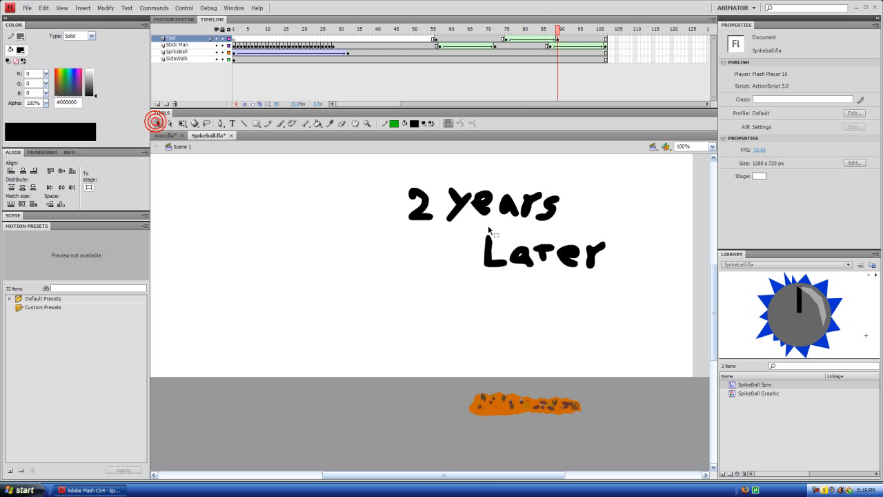
pyautogui.click(461, 205)
pyautogui.moveTo(621, 285); pyautogui.dragTo(361, 165)
pyautogui.press('Delete')
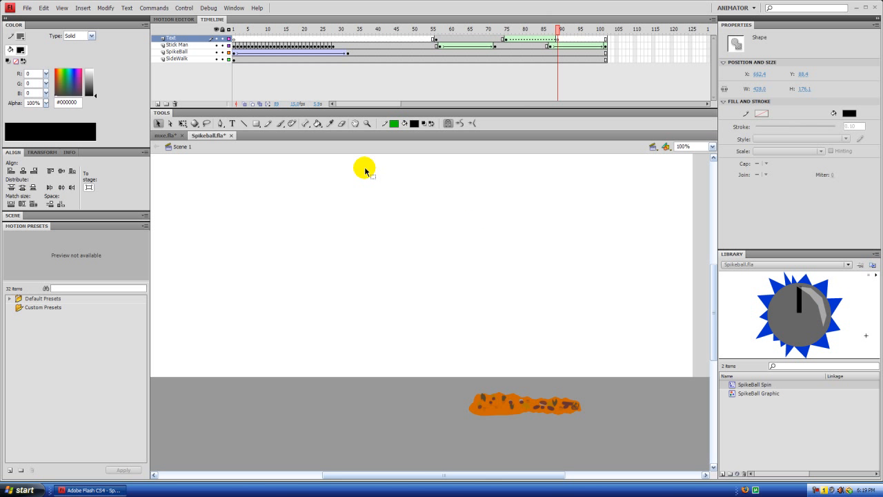
# Step: Handwrite "6 months later" in two lines at frame 89 with the black brush
pyautogui.click(279, 124)
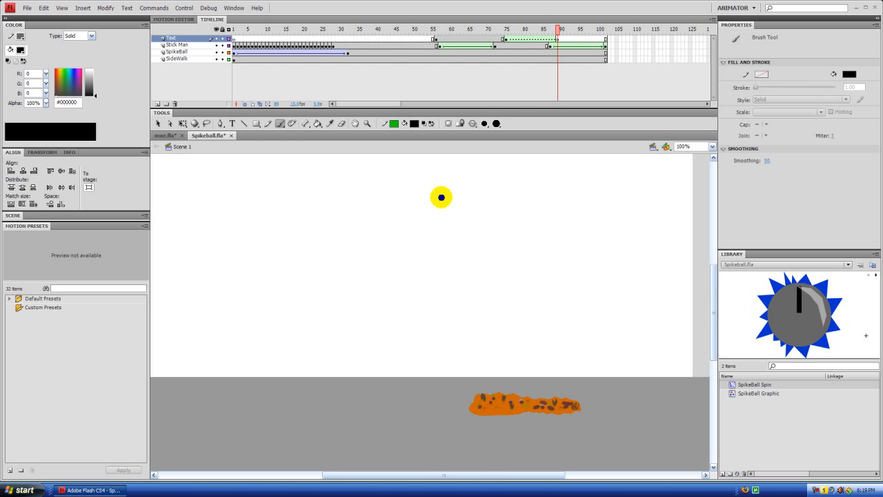
pyautogui.moveTo(439, 221)
pyautogui.mouseDown()
pyautogui.moveTo(575, 220)
pyautogui.moveTo(624, 235)
pyautogui.mouseUp()
pyautogui.moveTo(538, 264)
pyautogui.mouseDown()
pyautogui.moveTo(579, 272)
pyautogui.moveTo(576, 262)
pyautogui.moveTo(611, 259)
pyautogui.moveTo(599, 263)
pyautogui.moveTo(623, 264)
pyautogui.mouseUp()
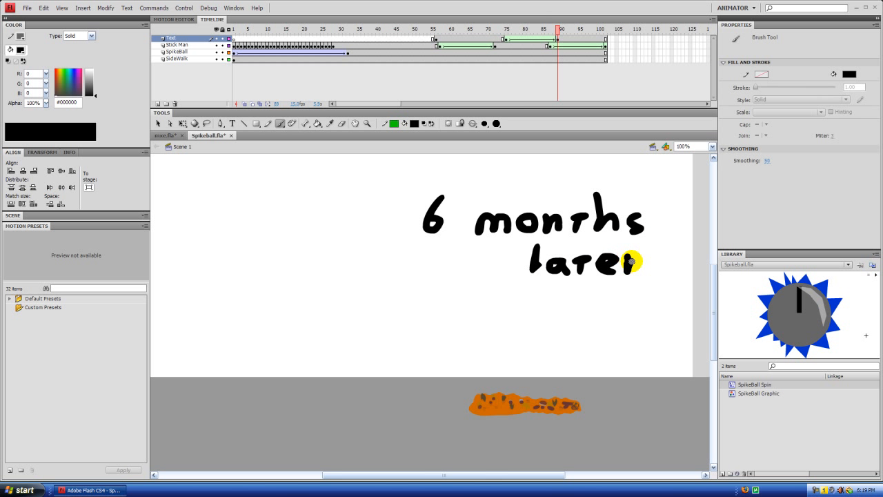
# Step: Check the text morph on the timeline and insert a keyframe at frame 94 of the Text layer
pyautogui.moveTo(560, 29)
pyautogui.mouseDown()
pyautogui.moveTo(499, 33)
pyautogui.moveTo(560, 44)
pyautogui.moveTo(509, 49)
pyautogui.moveTo(563, 53)
pyautogui.moveTo(510, 61)
pyautogui.moveTo(524, 51)
pyautogui.moveTo(552, 55)
pyautogui.moveTo(527, 60)
pyautogui.moveTo(607, 67)
pyautogui.moveTo(537, 63)
pyautogui.moveTo(463, 73)
pyautogui.moveTo(574, 61)
pyautogui.moveTo(507, 60)
pyautogui.moveTo(527, 60)
pyautogui.moveTo(509, 49)
pyautogui.moveTo(525, 47)
pyautogui.moveTo(522, 40)
pyautogui.moveTo(501, 36)
pyautogui.moveTo(532, 31)
pyautogui.moveTo(526, 43)
pyautogui.moveTo(517, 36)
pyautogui.mouseUp()
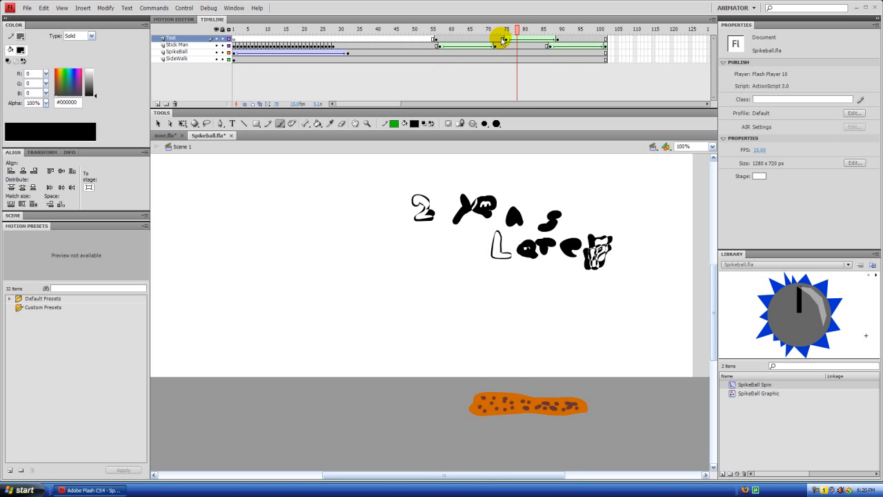
pyautogui.click(580, 27)
pyautogui.click(580, 39)
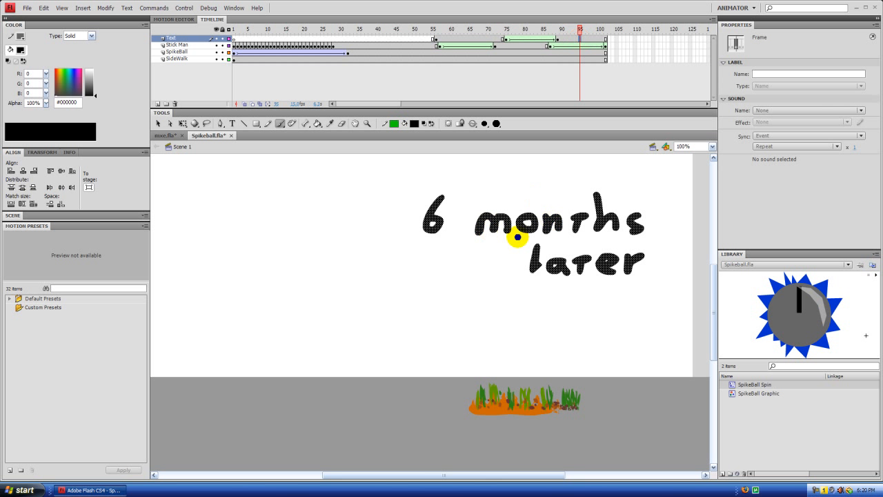
pyautogui.click(158, 124)
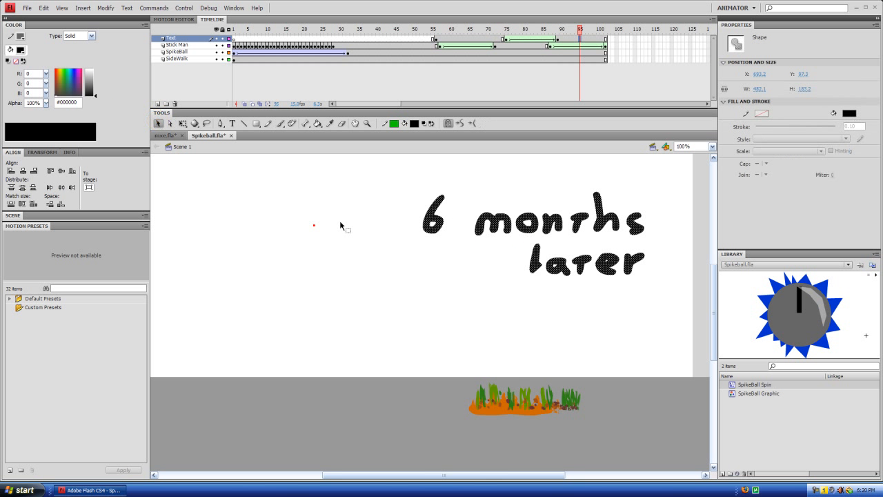
pyautogui.click(342, 226)
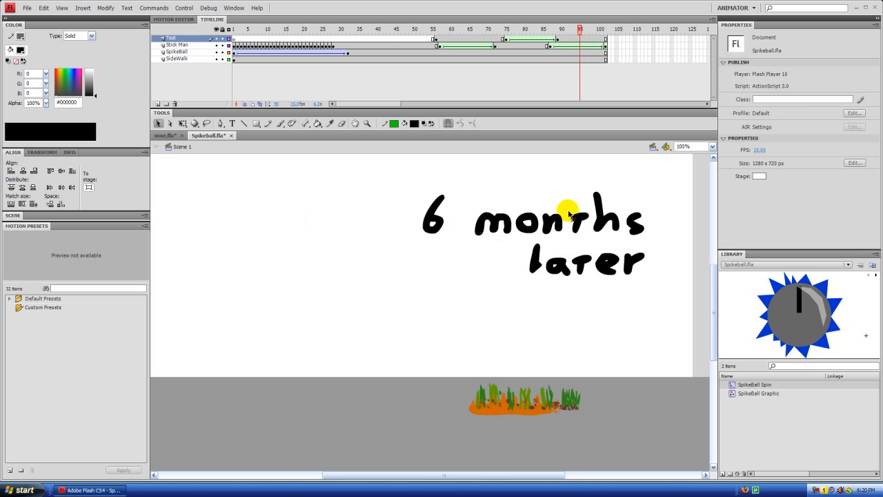
pyautogui.click(580, 39)
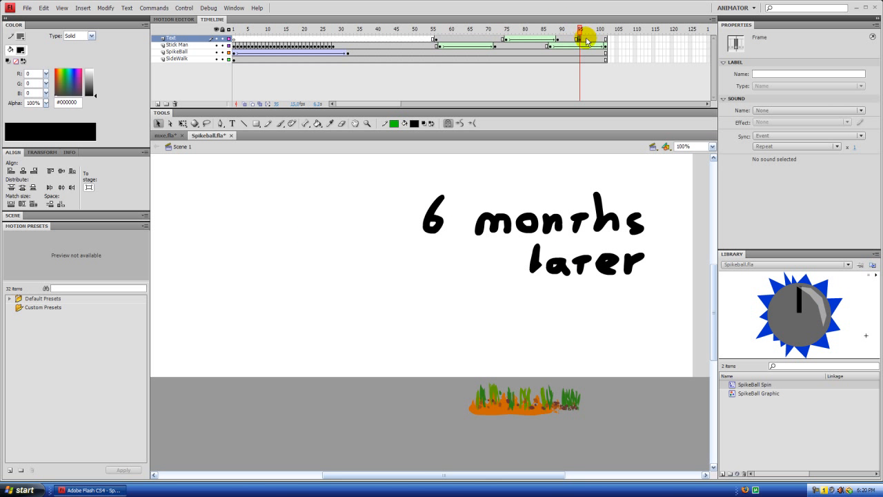
pyautogui.click(586, 40)
pyautogui.click(580, 39)
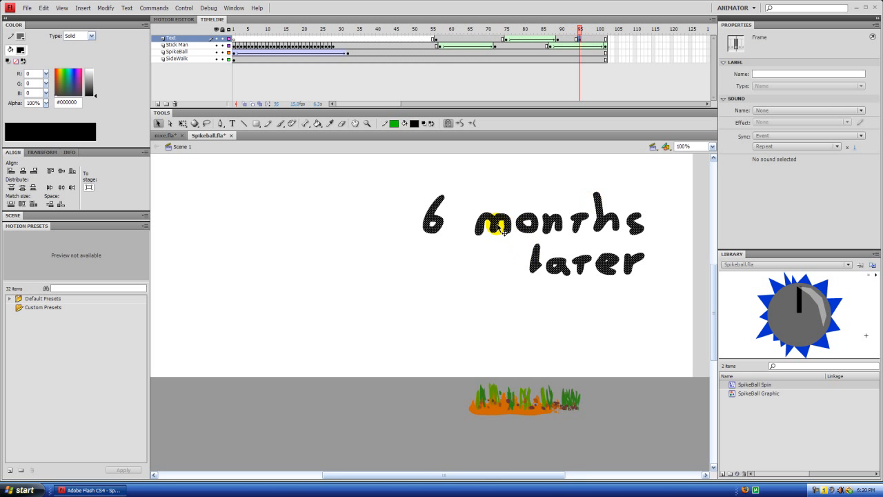
pyautogui.moveTo(581, 32)
pyautogui.mouseDown()
pyautogui.moveTo(574, 33)
pyautogui.moveTo(590, 33)
pyautogui.moveTo(579, 32)
pyautogui.mouseUp()
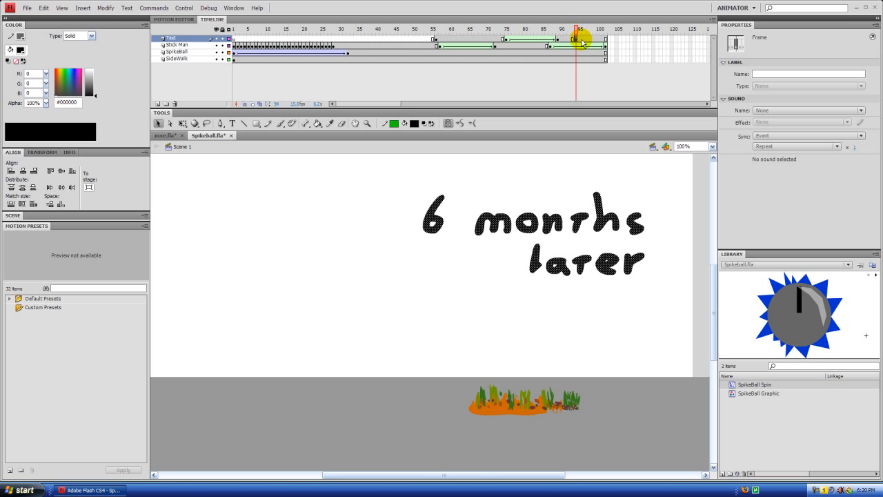
# Step: Fade out the "6 months later" lettering with a shape tween from frame 94 to a keyframe at frame 102 with 0% fill alpha
pyautogui.moveTo(578, 30); pyautogui.dragTo(587, 38)
pyautogui.rightClick(587, 39)
pyautogui.click(593, 48)
pyautogui.click(606, 40)
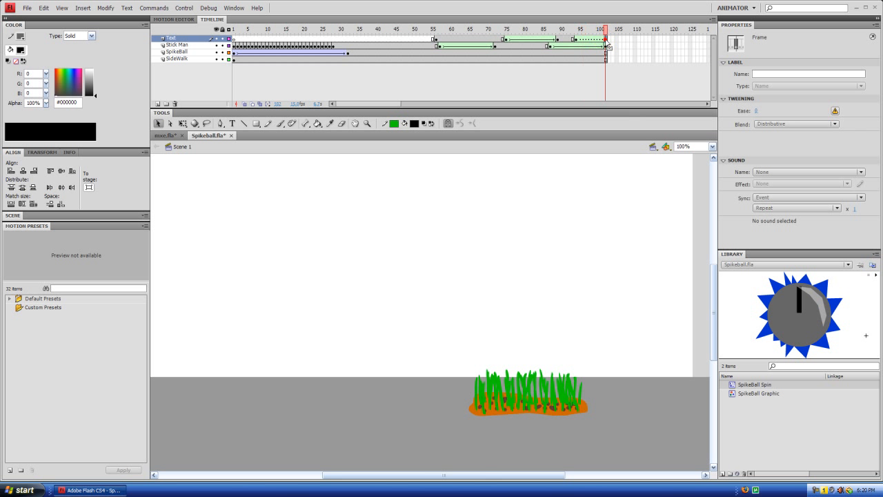
pyautogui.click(607, 40)
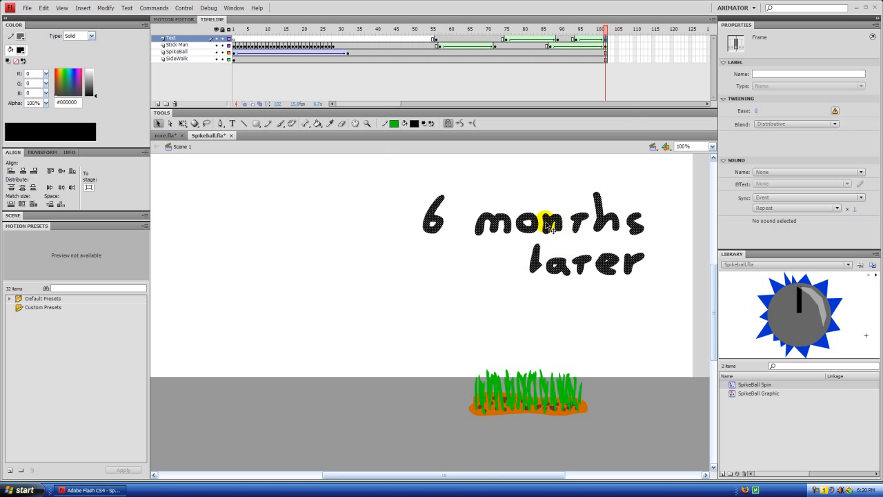
pyautogui.click(45, 103)
pyautogui.moveTo(46, 105); pyautogui.dragTo(100, 110)
# Step: Scrub back over the text fade, play the animation as a test movie and close the preview
pyautogui.moveTo(607, 31); pyautogui.dragTo(584, 33)
pyautogui.click(216, 209)
pyautogui.hotkey('ctrl', 'Return')
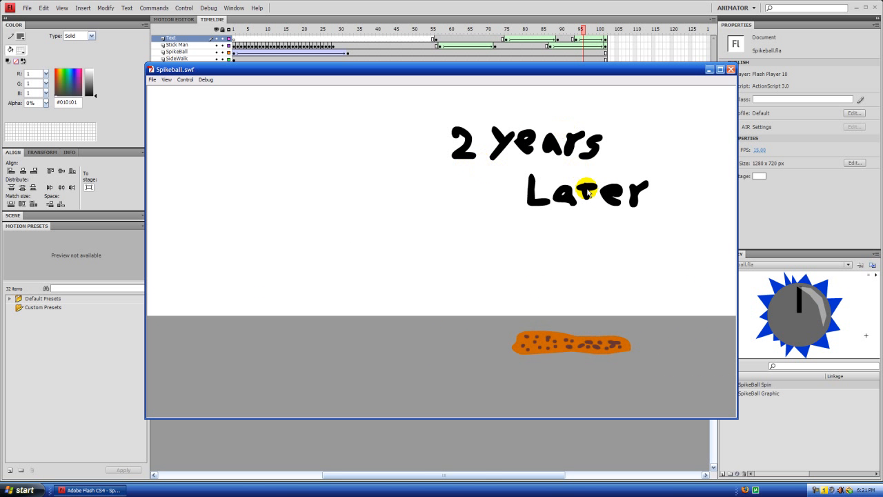
pyautogui.click(731, 69)
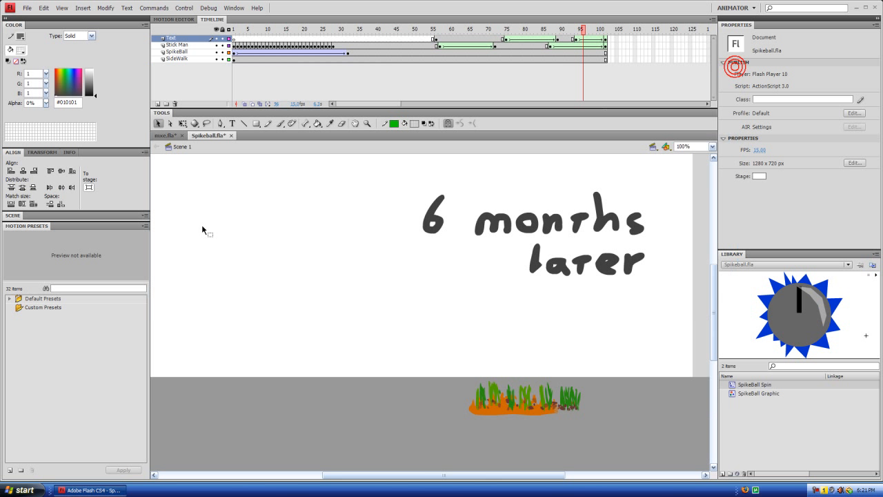
# Step: Try to add static text beside the "6 months later" lettering at frames 96 and 91 of the Text layer
pyautogui.click(232, 123)
pyautogui.click(288, 242)
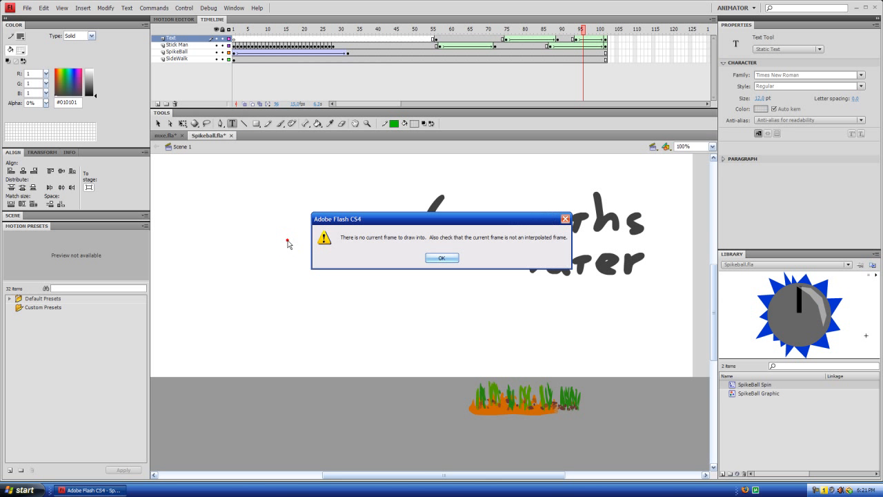
pyautogui.click(441, 257)
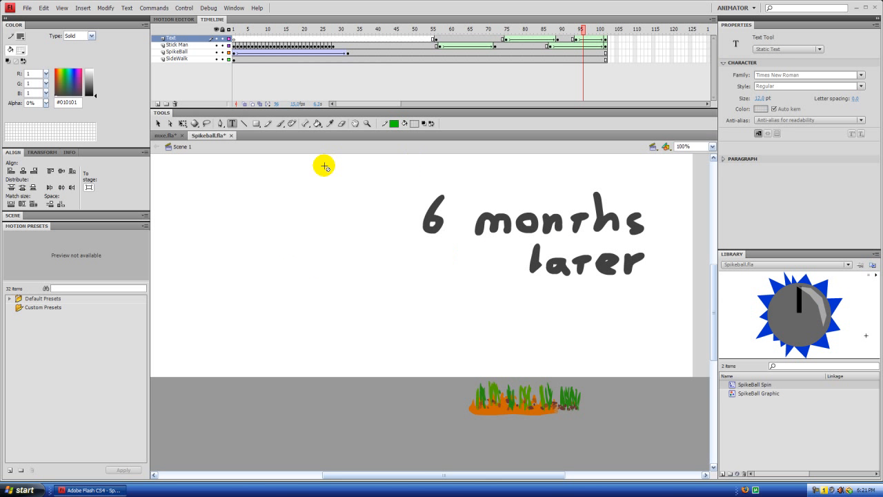
pyautogui.moveTo(585, 30); pyautogui.dragTo(565, 31)
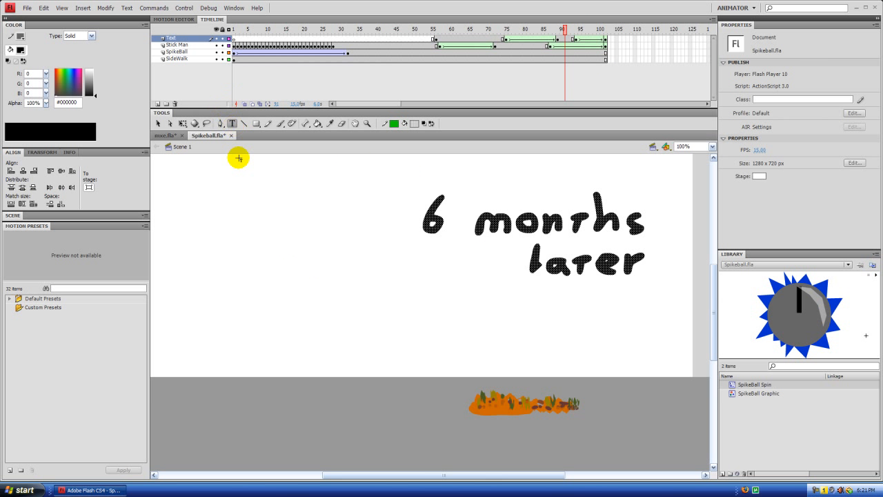
pyautogui.click(264, 206)
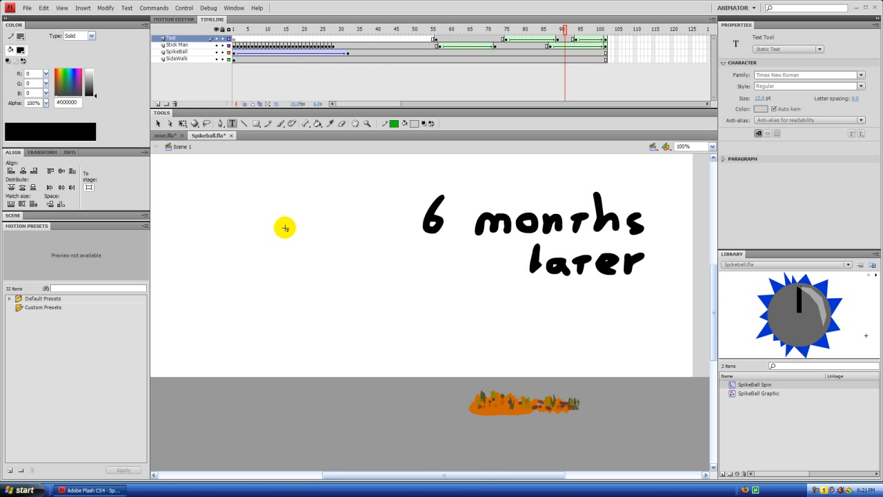
pyautogui.press('w')
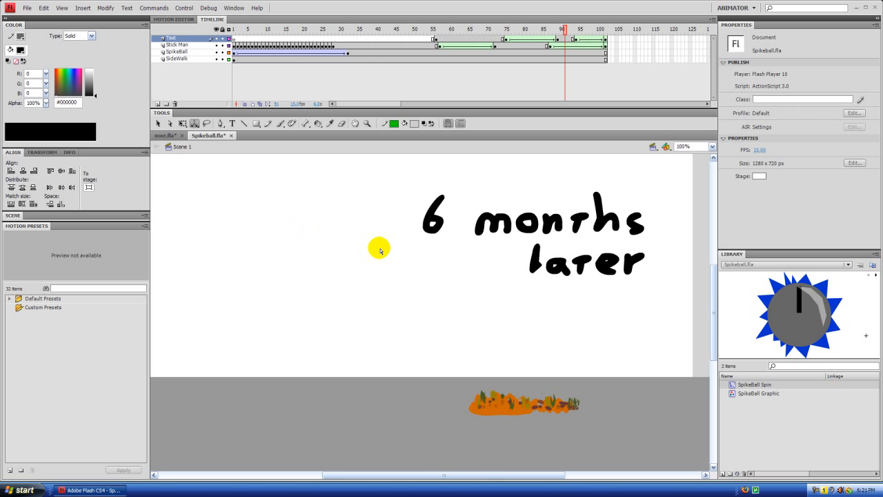
# Step: Play the timeline from frame 91 to its end at frame 102 and clear the selection of the faded lettering
pyautogui.press('Return')
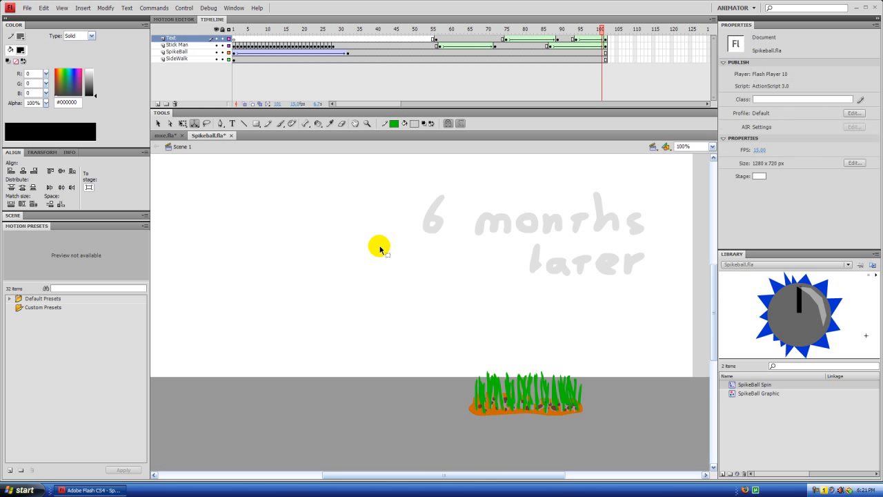
pyautogui.press('Delete')
pyautogui.hotkey('ctrl', 'z')
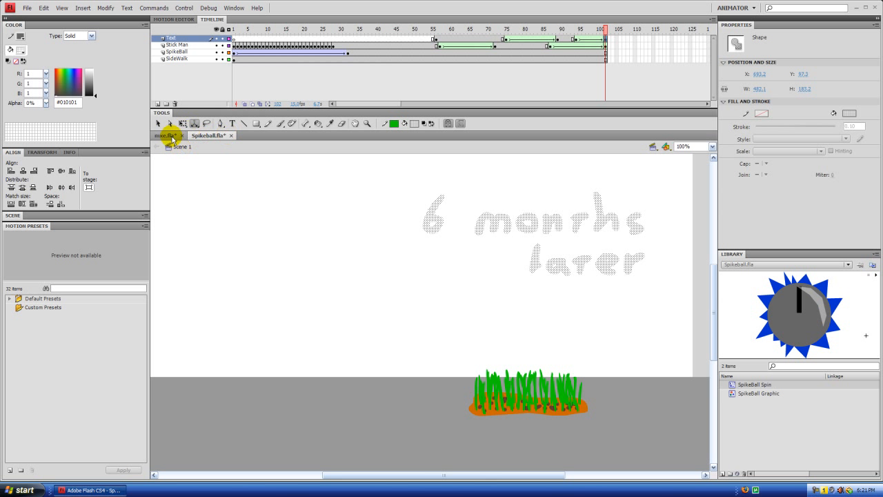
pyautogui.press('Delete')
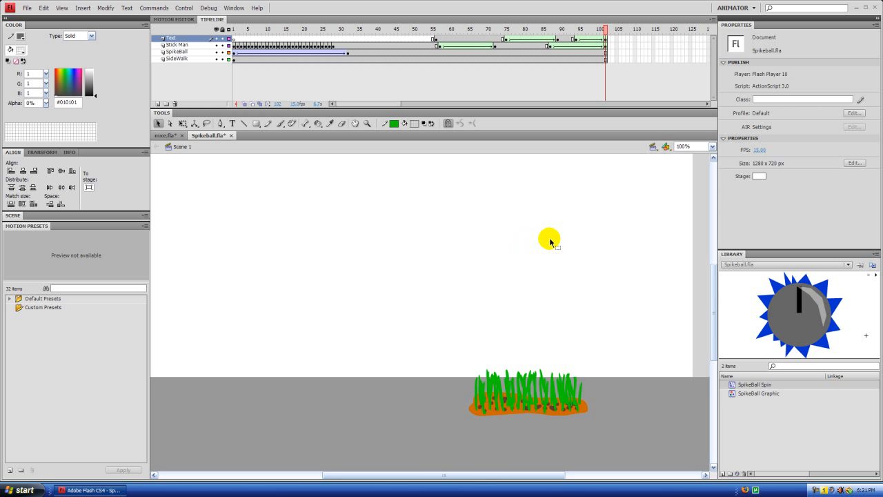
pyautogui.click(26, 9)
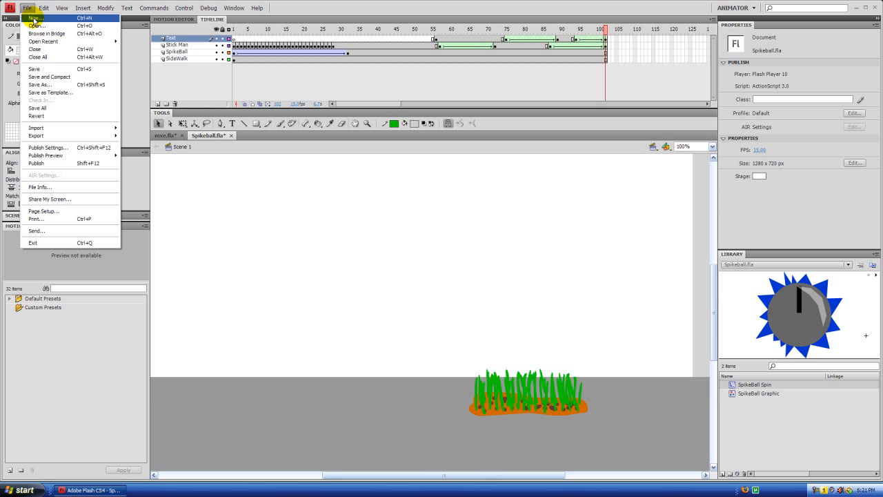
pyautogui.click(28, 8)
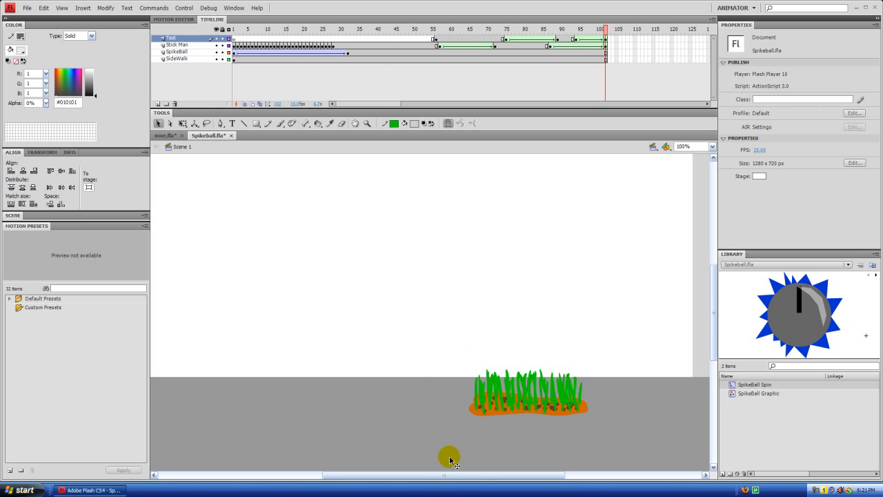
pyautogui.moveTo(443, 476)
pyautogui.mouseDown()
pyautogui.moveTo(404, 473)
pyautogui.moveTo(449, 470)
pyautogui.moveTo(439, 472)
pyautogui.mouseUp()
# Step: Switch to mxe.fla, rewind its timeline to frame 1, play it as a test movie and close the preview
pyautogui.click(167, 136)
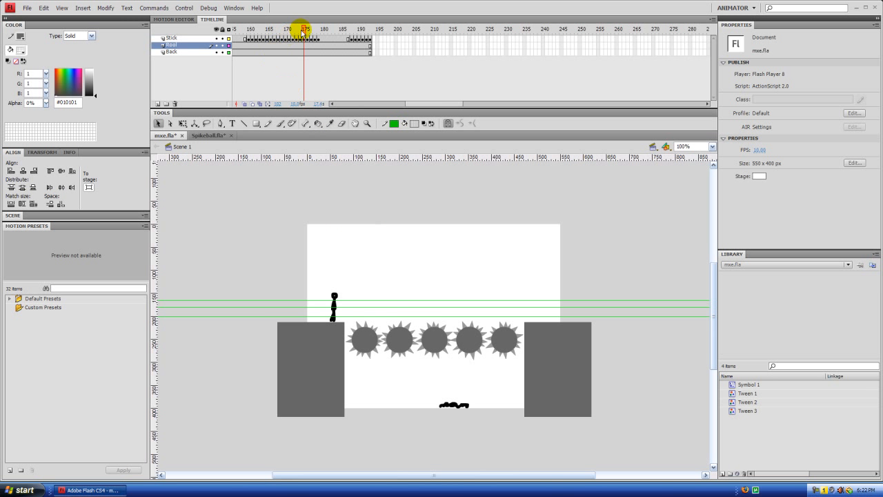
pyautogui.moveTo(440, 108); pyautogui.dragTo(362, 106)
pyautogui.moveTo(244, 31); pyautogui.dragTo(215, 60)
pyautogui.hotkey('ctrl', 'Return')
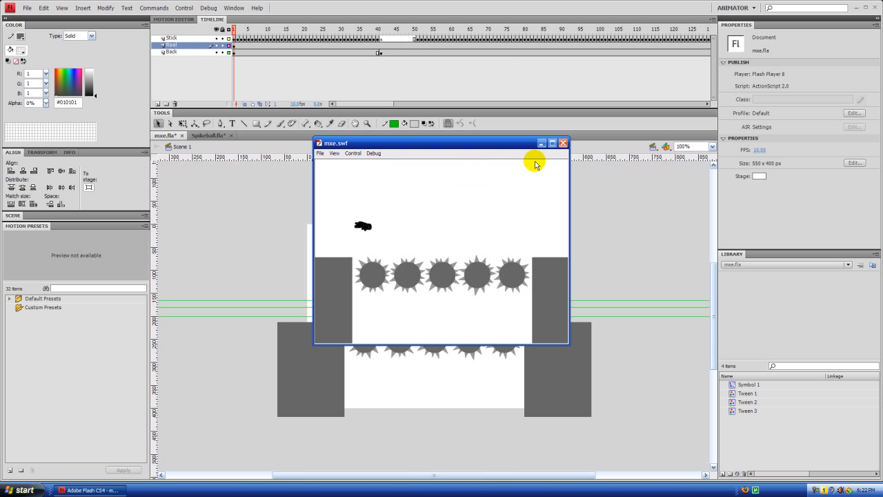
pyautogui.click(563, 143)
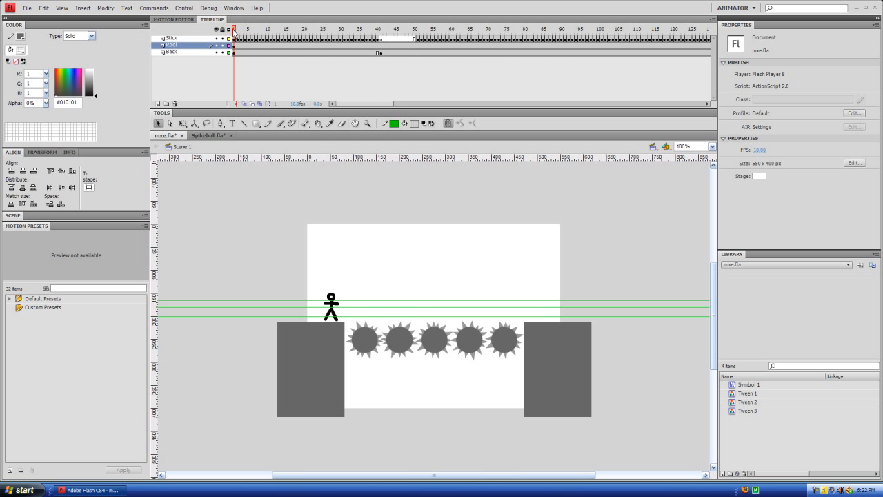
pyautogui.moveTo(233, 31); pyautogui.dragTo(205, 67)
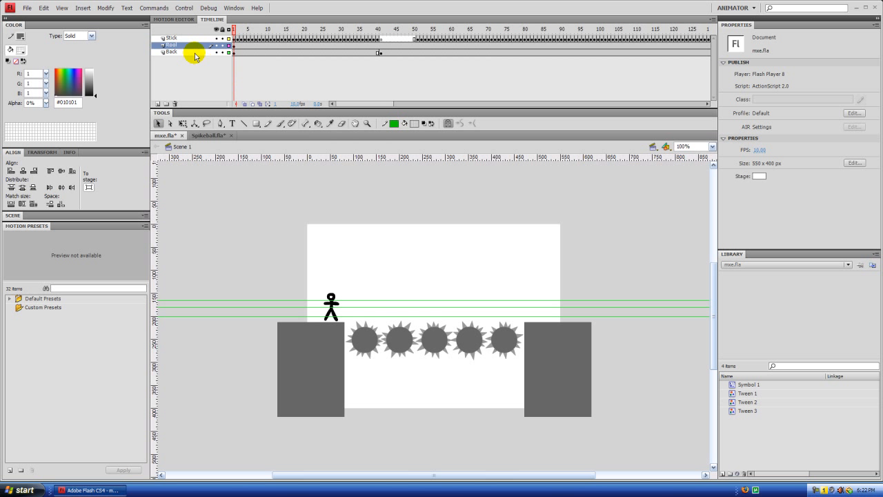
# Step: Return to Spikeball.fla and view the whole stage at 50% zoom
pyautogui.click(207, 135)
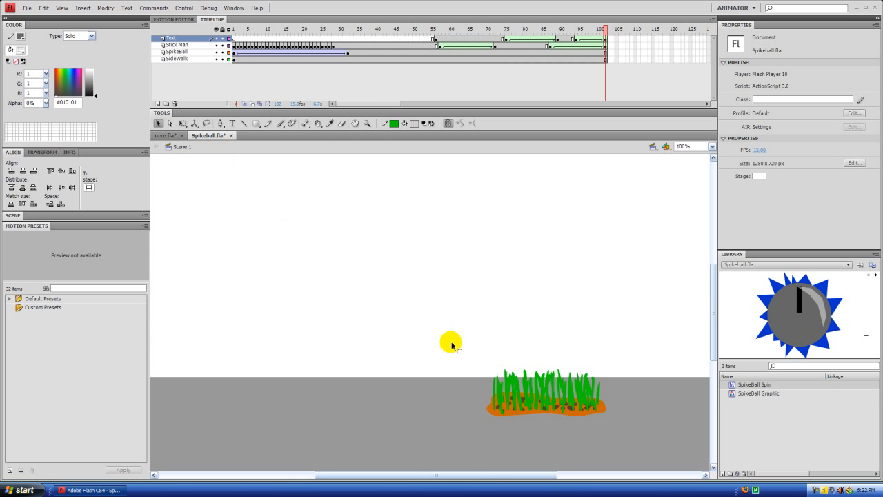
pyautogui.moveTo(419, 472); pyautogui.dragTo(404, 473)
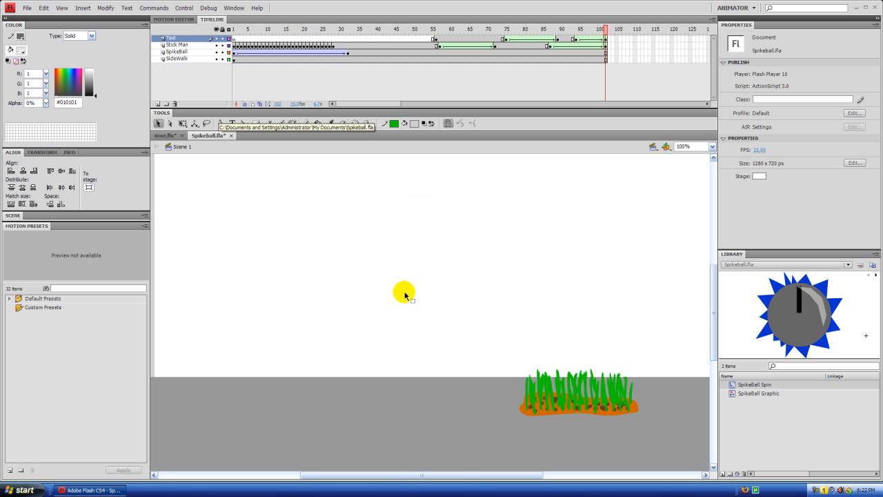
pyautogui.hotkey('ctrl', '-')
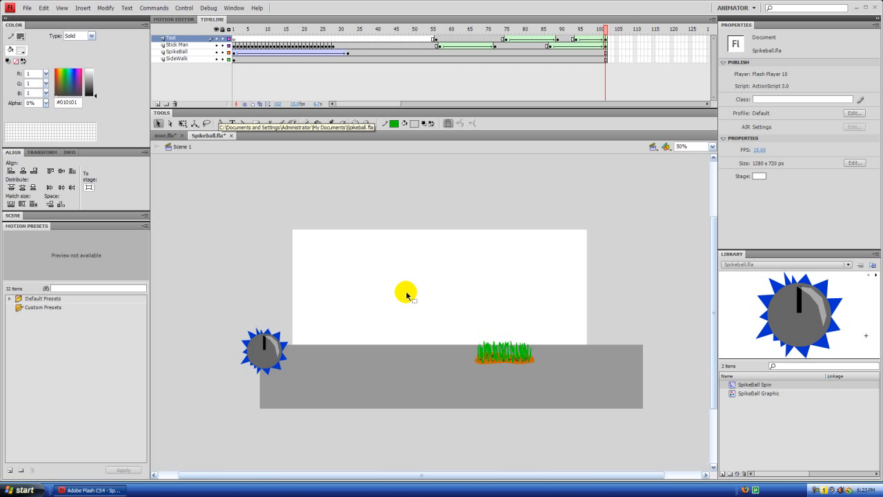